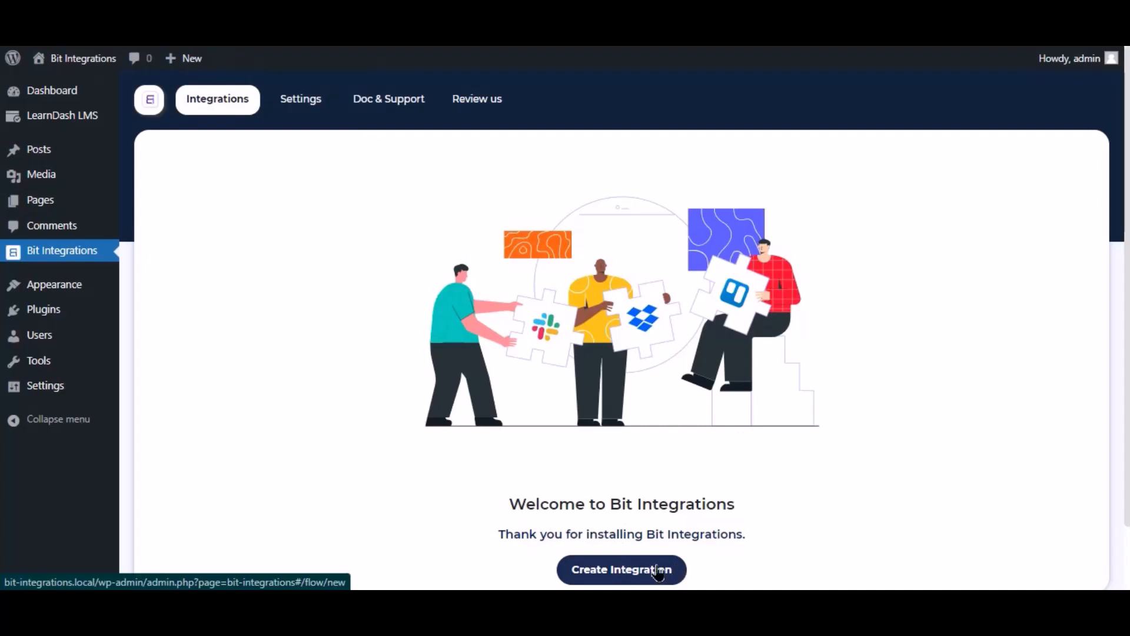
Start a new integration and search 'lea' to pick LearnDash as the trigger.
click(659, 571)
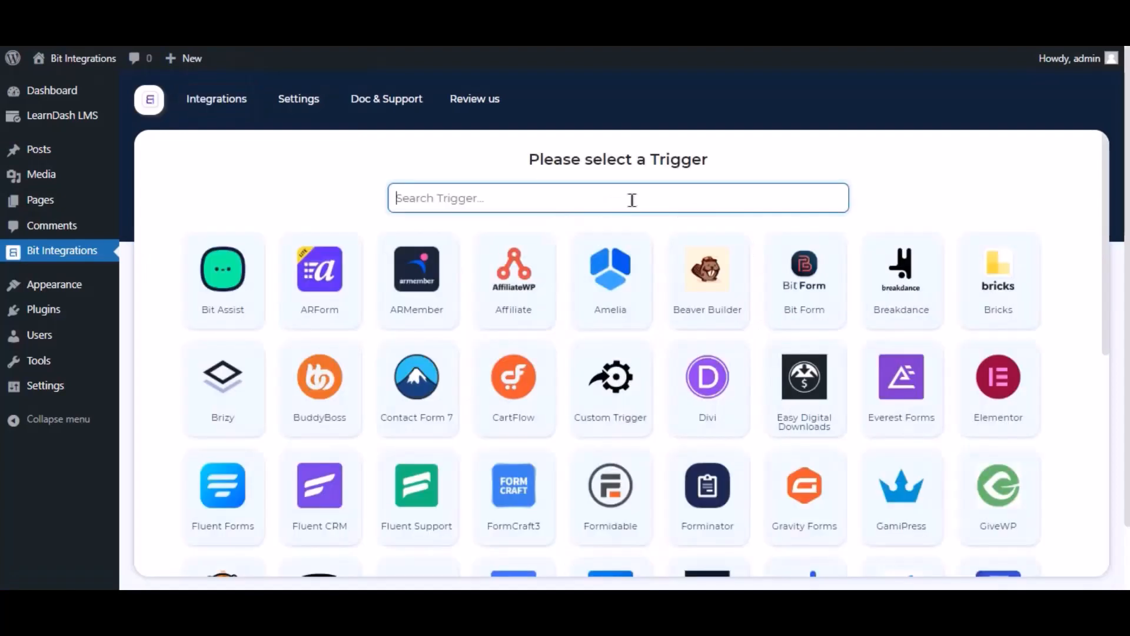
click(632, 200)
text(ler)
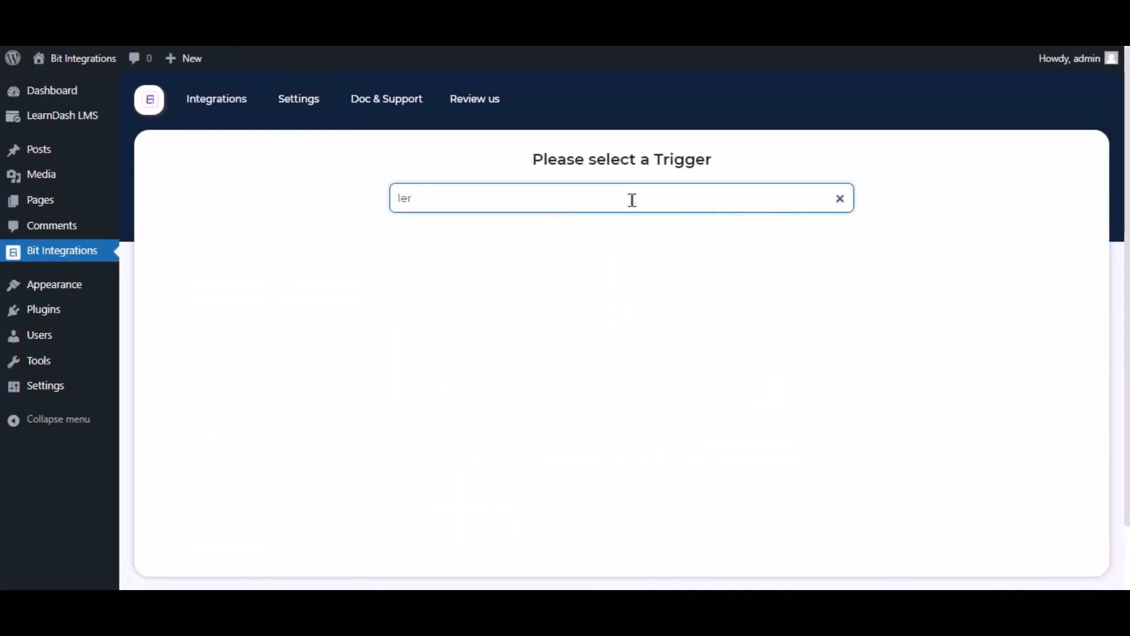
key(BackSpace)
text(a)
click(643, 285)
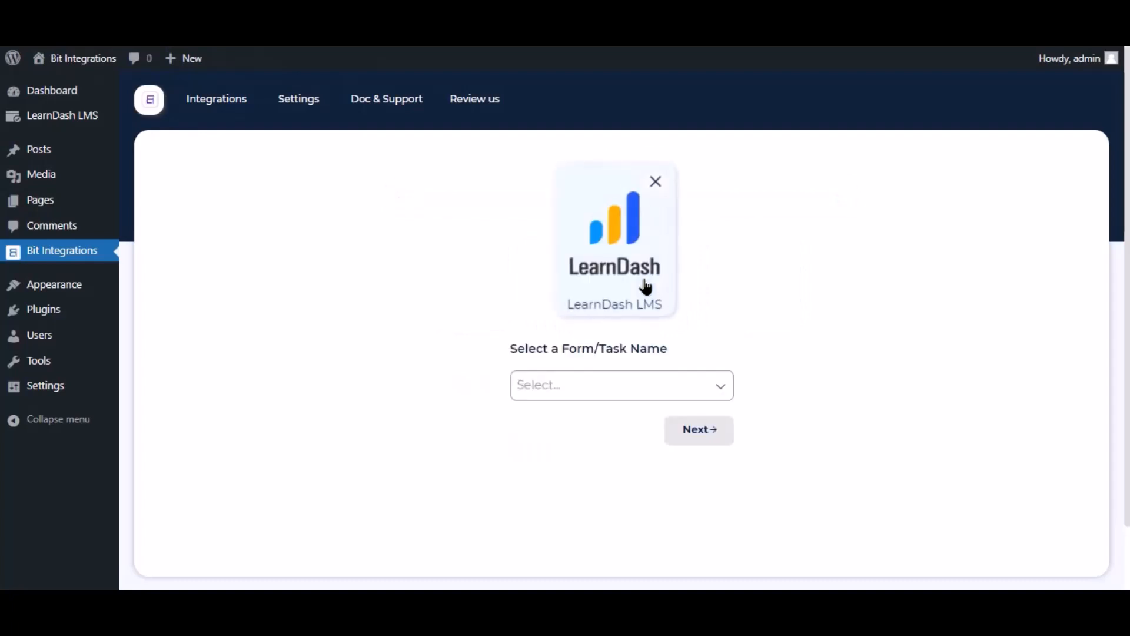
Choose the 'A user is enrolled in a course' trigger for Any Course and continue.
click(599, 396)
click(591, 418)
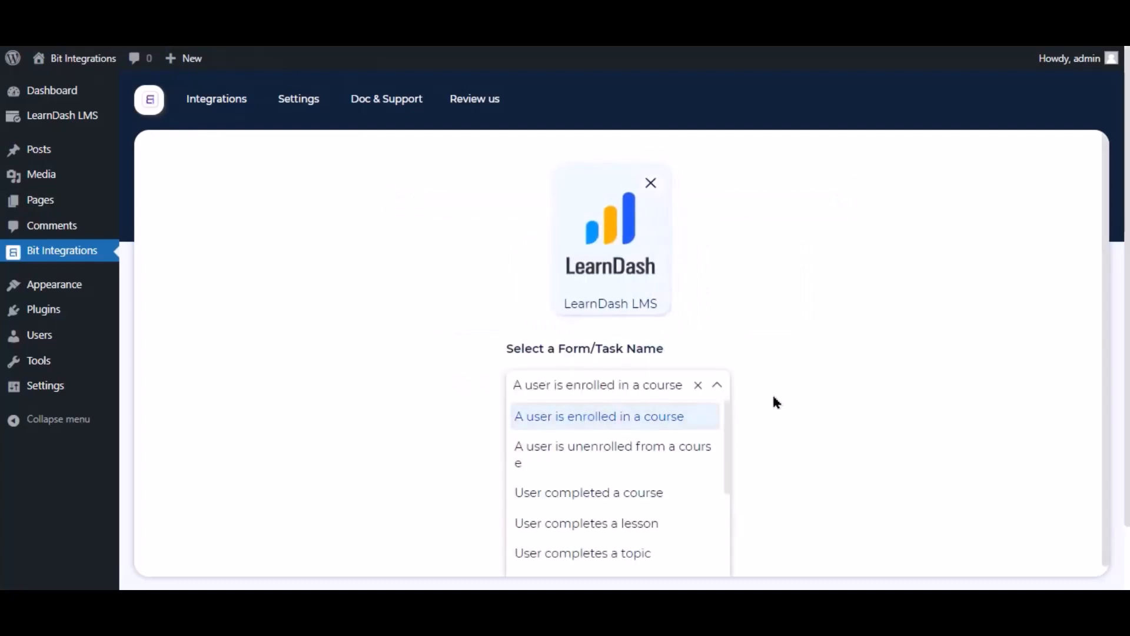
click(653, 449)
click(565, 338)
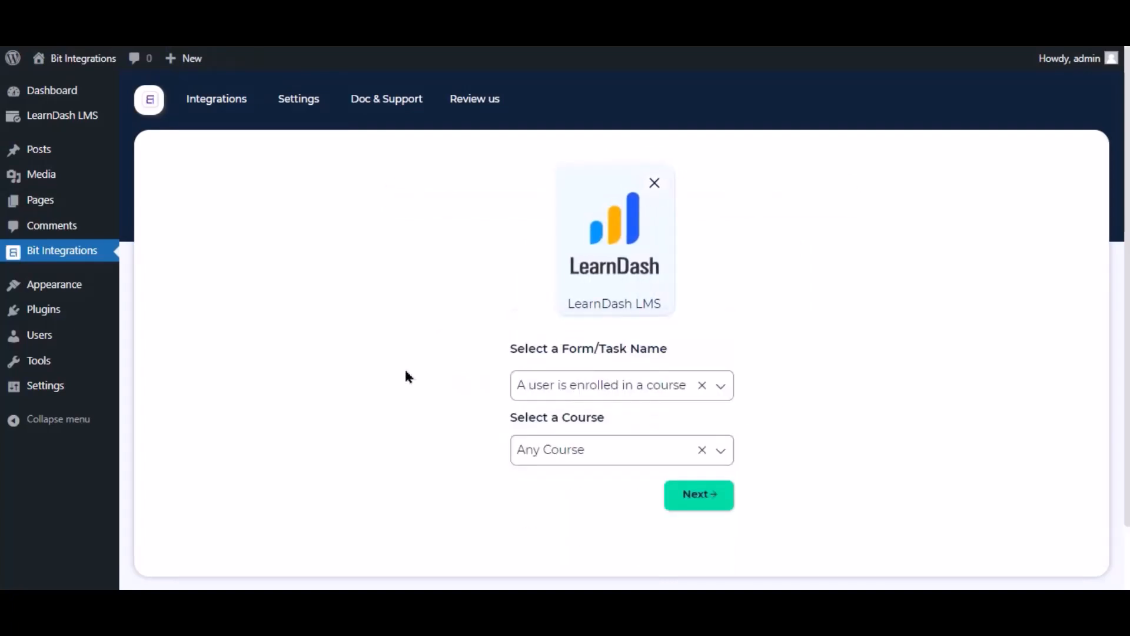
click(709, 501)
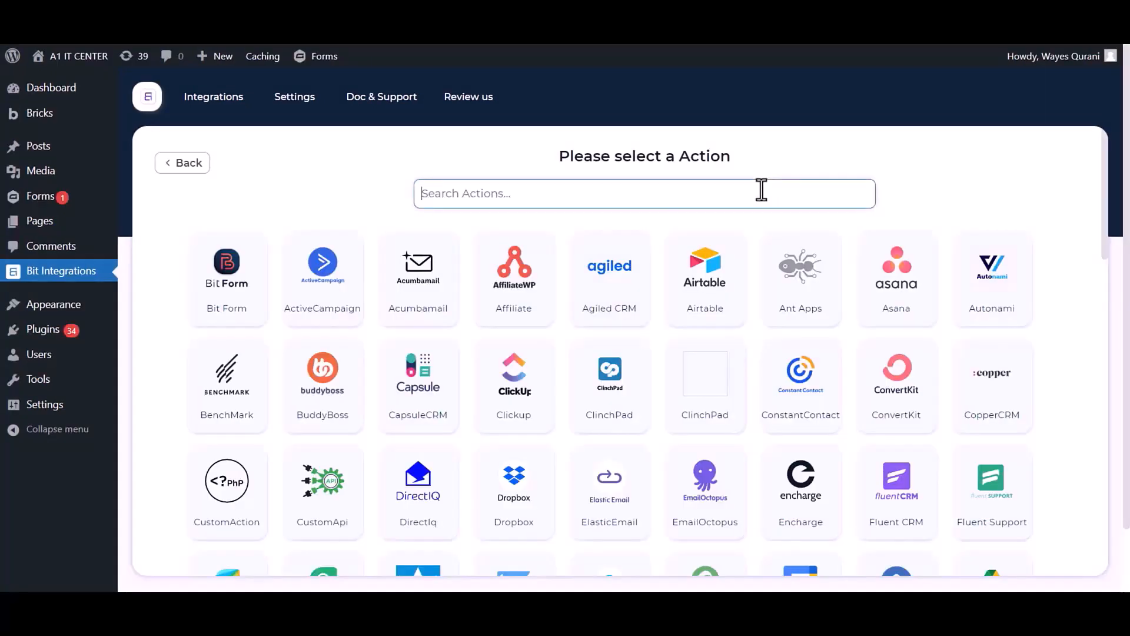
Pick WhatsApp as the action and review its name, Business Account ID and Access Token fields.
text(Whatsapp)
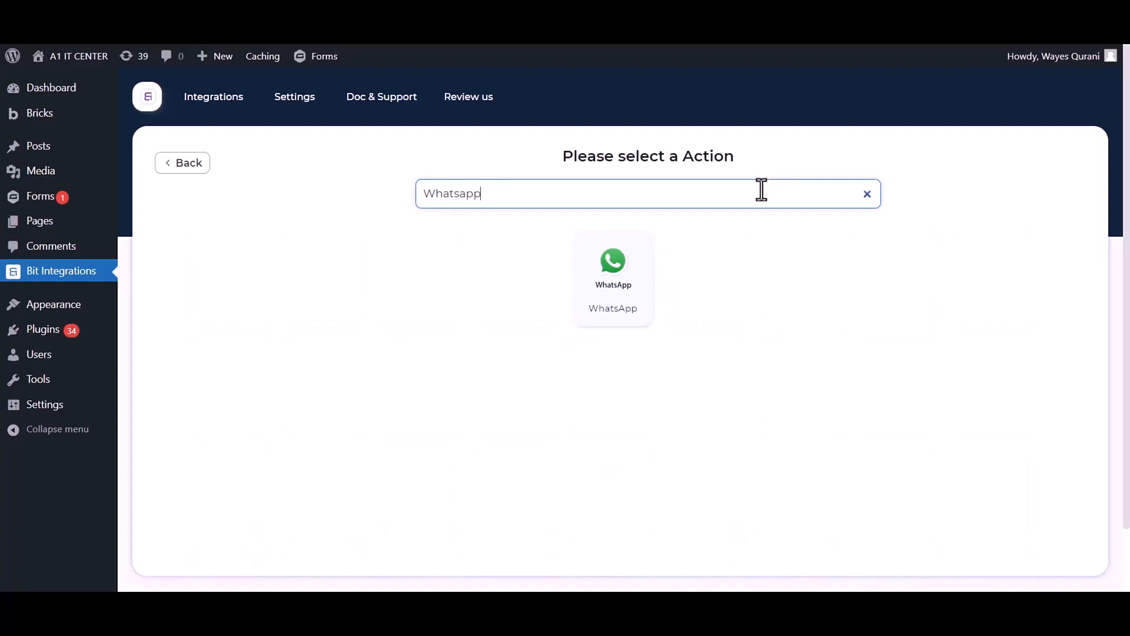
click(624, 289)
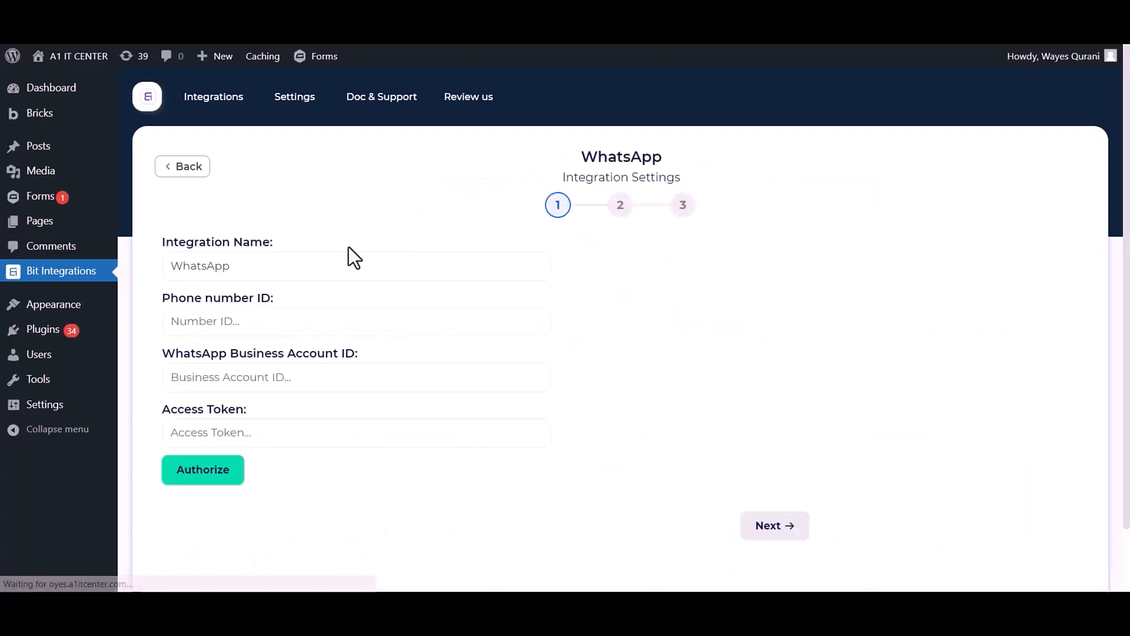
drag(265, 241, 161, 242)
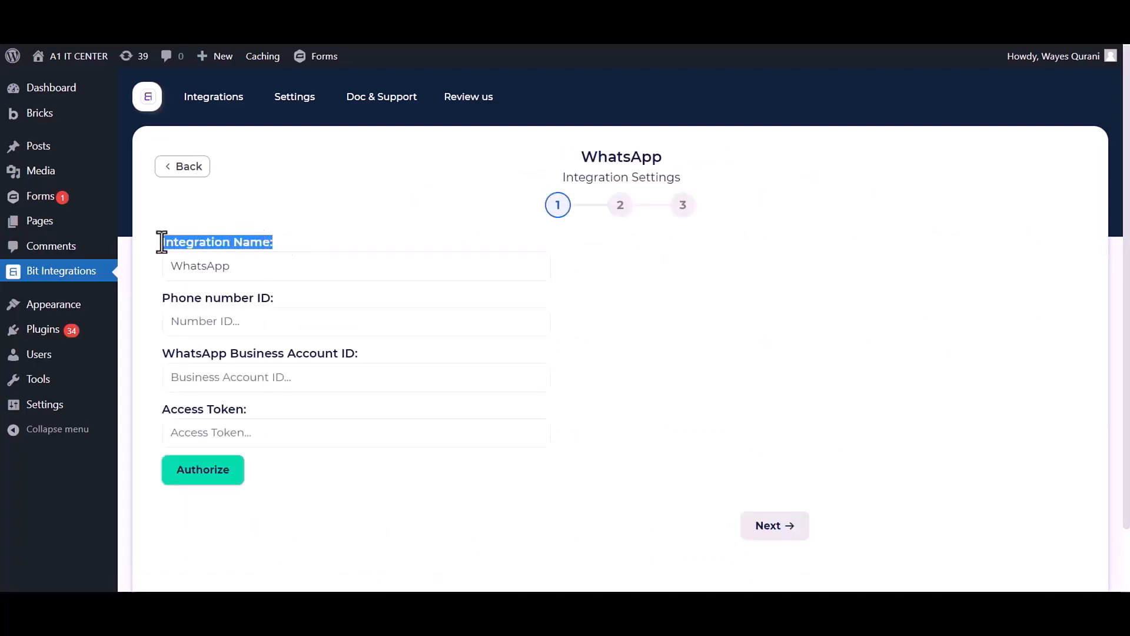
drag(245, 267, 280, 302)
drag(158, 355, 352, 352)
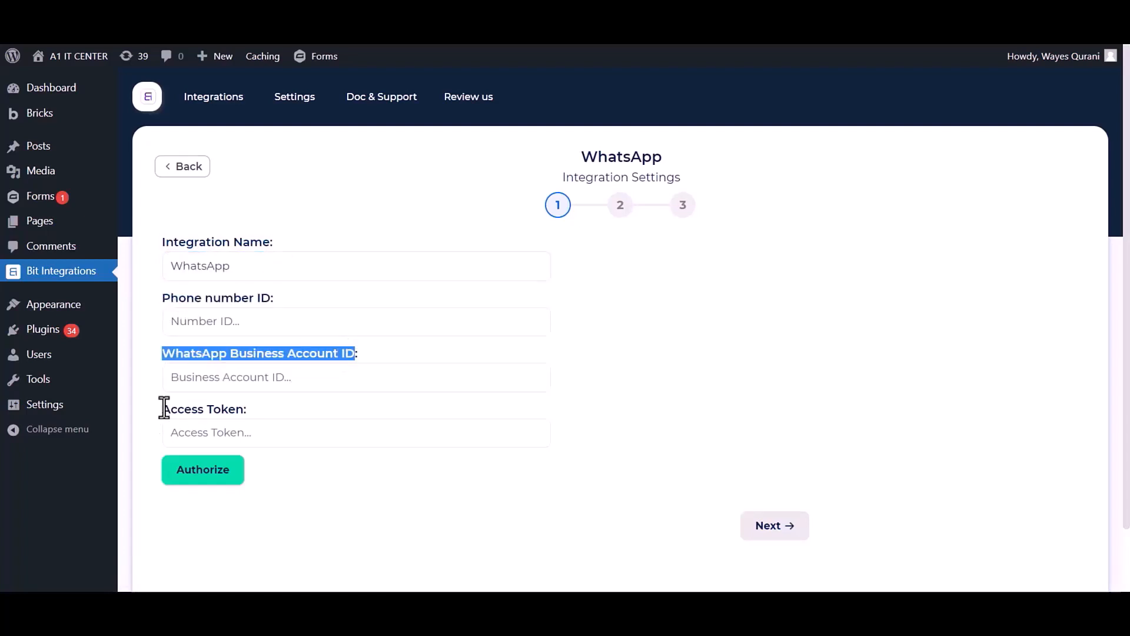
drag(164, 407, 243, 411)
click(355, 480)
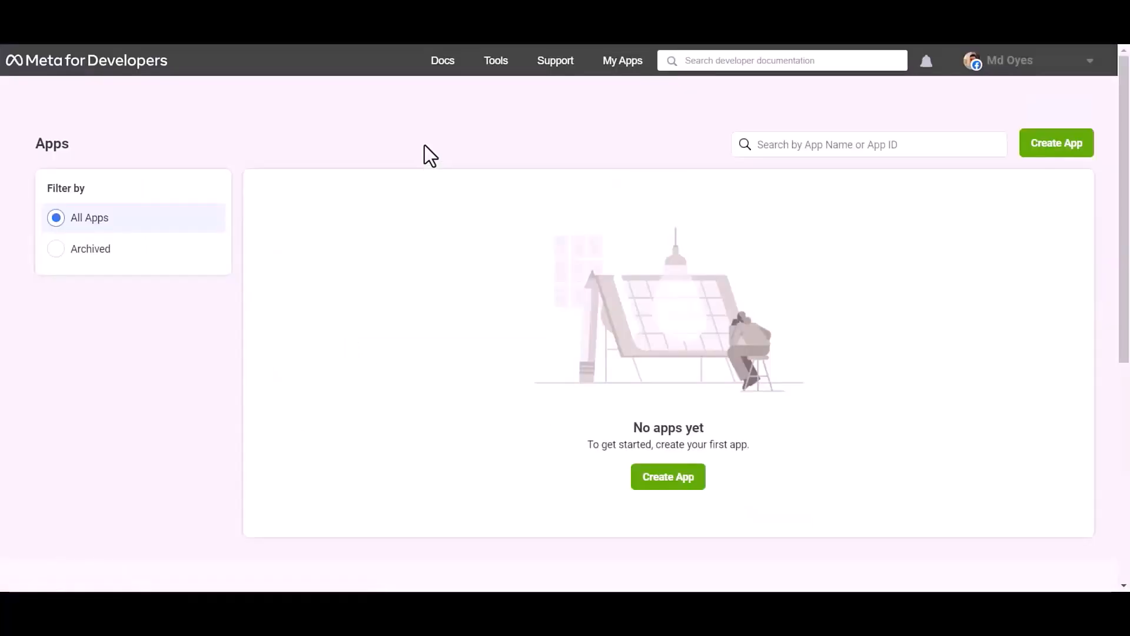
Start a new Meta app with the Other use case and Business app type.
click(1063, 148)
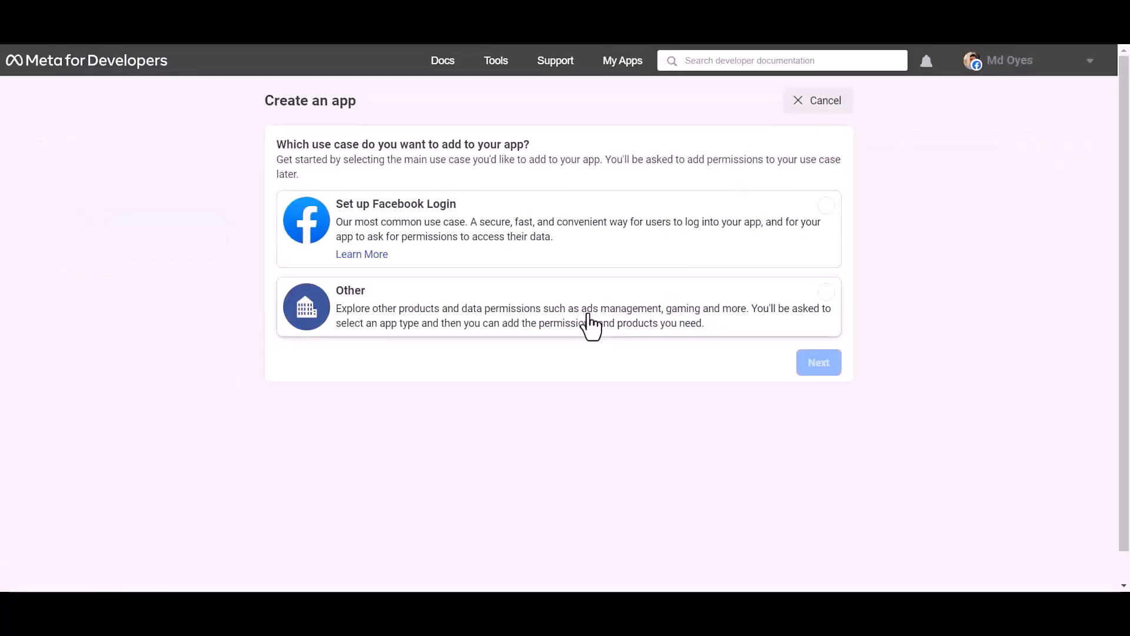
click(590, 326)
click(821, 370)
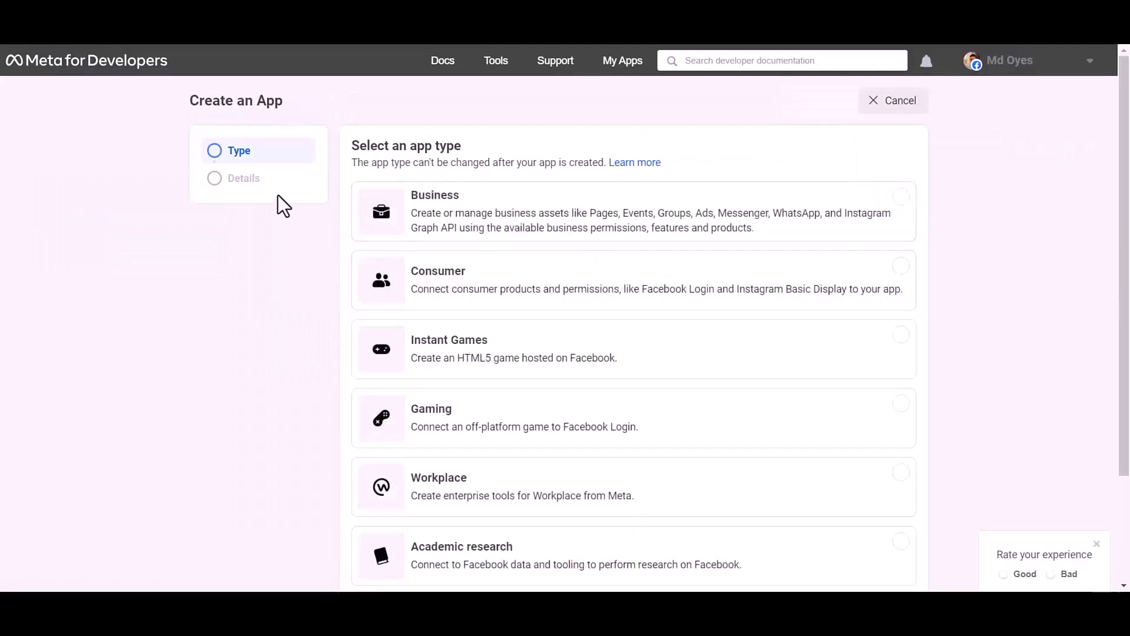
click(808, 222)
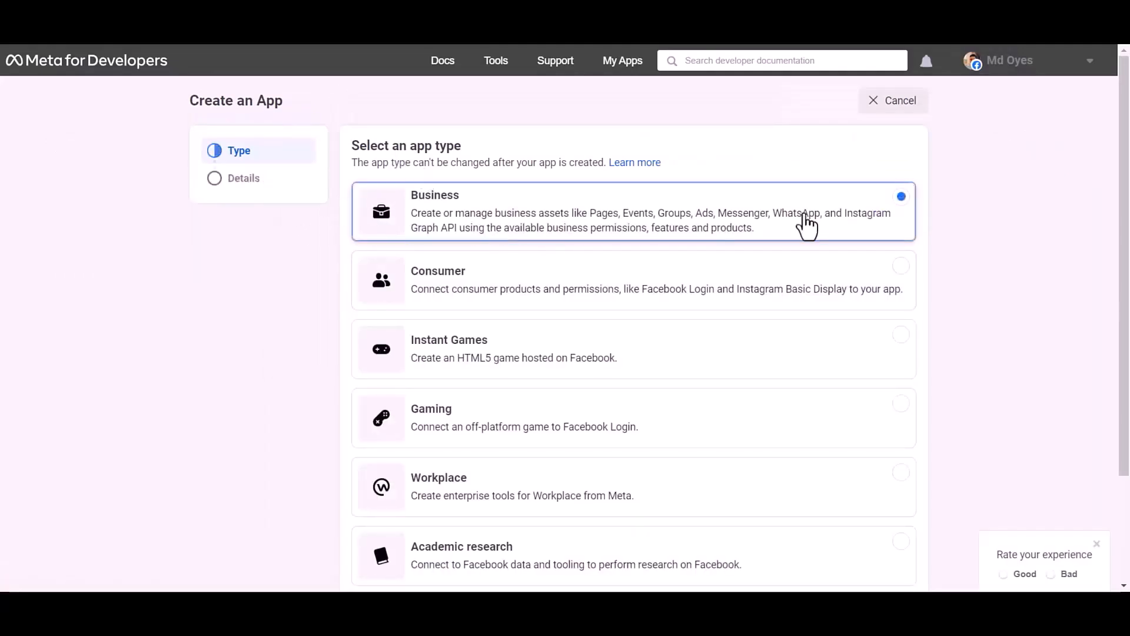
scroll(809, 227, down, 2)
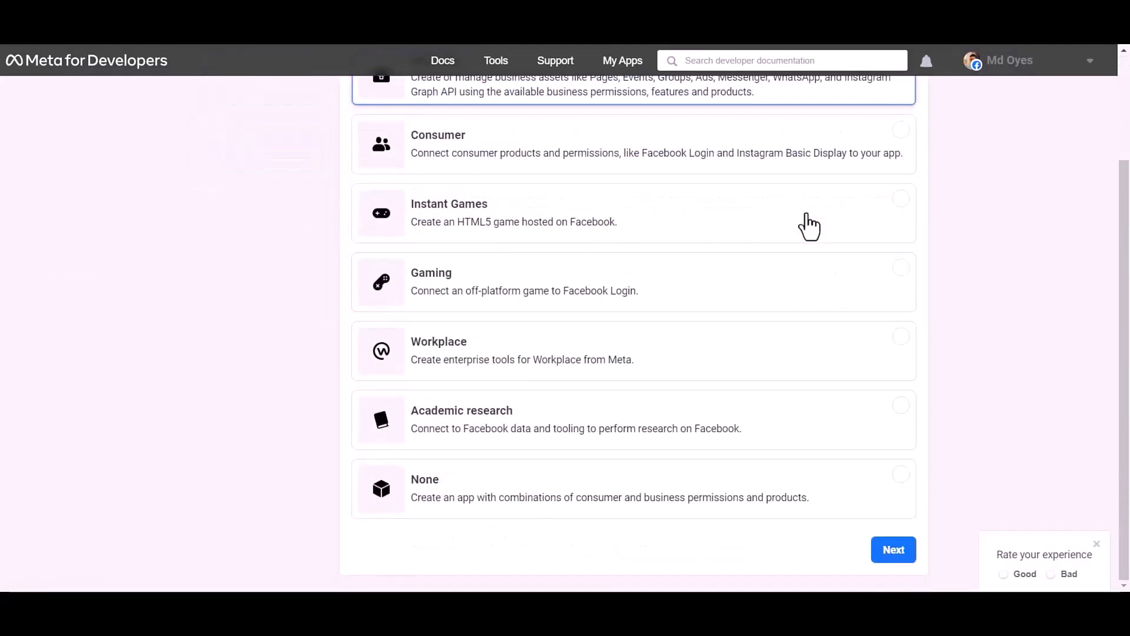
click(890, 553)
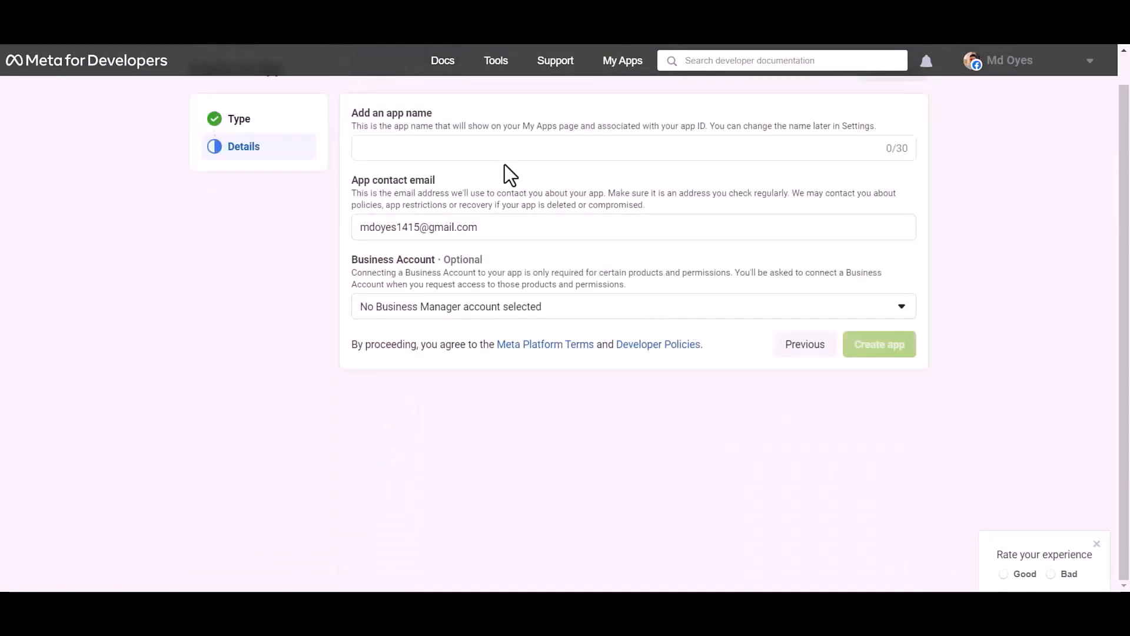
Name the app 'Bit Integrations', create it, and confirm with the saved account password.
click(456, 146)
text(Bit Integrations)
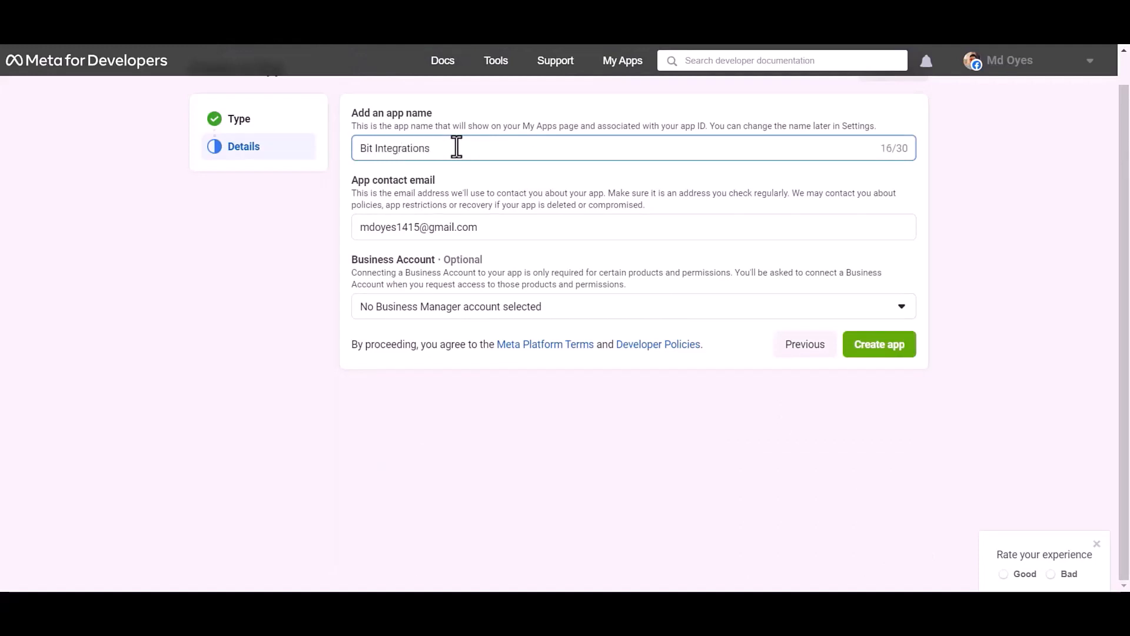
click(877, 348)
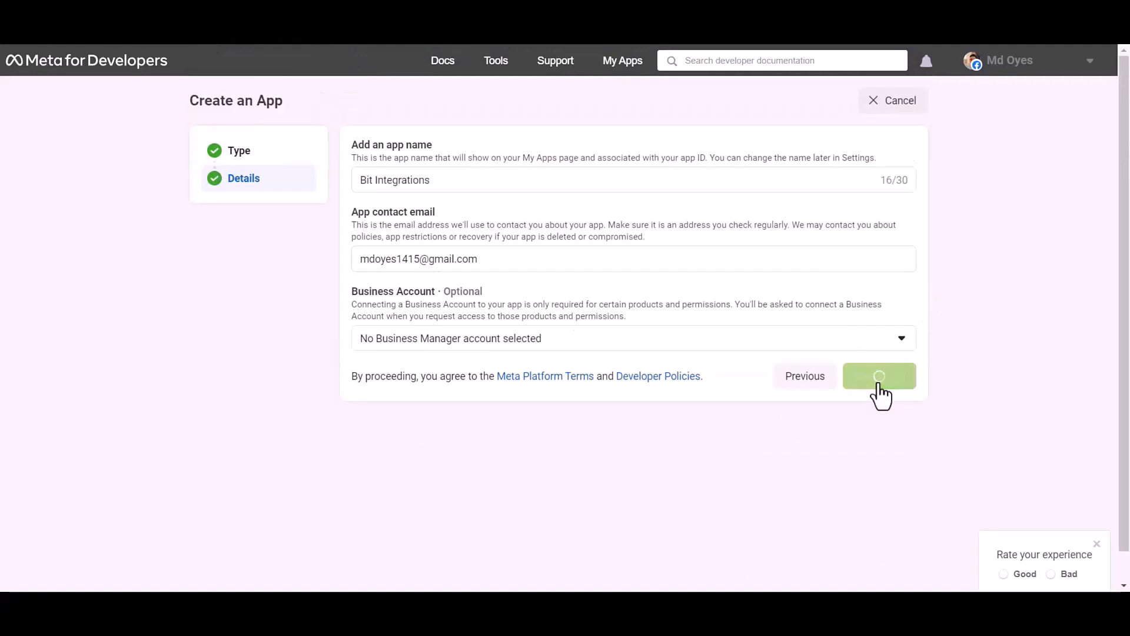
click(530, 283)
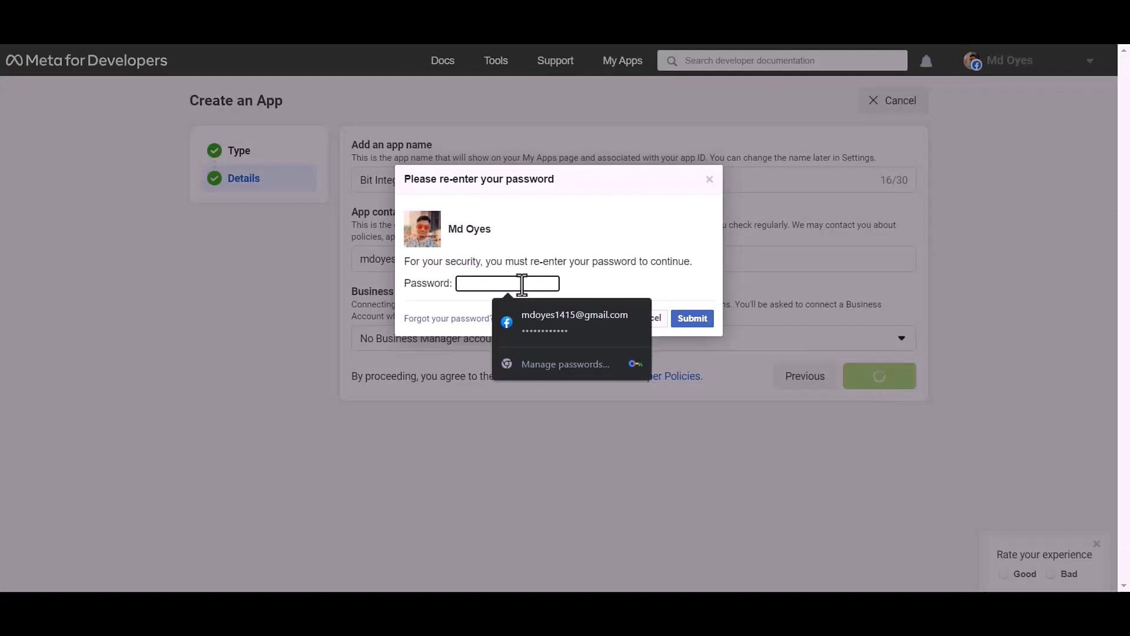
click(536, 323)
click(692, 318)
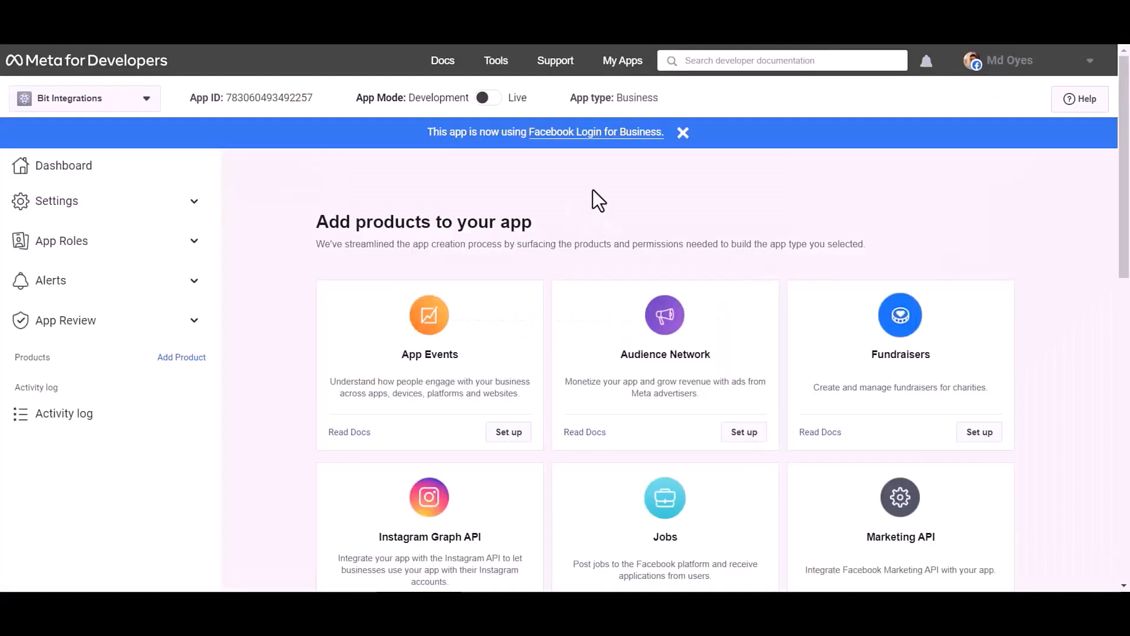
Add the WhatsApp product under the Test Business account and go to its Getting started page.
scroll(612, 186, down, 3)
scroll(612, 185, down, 5)
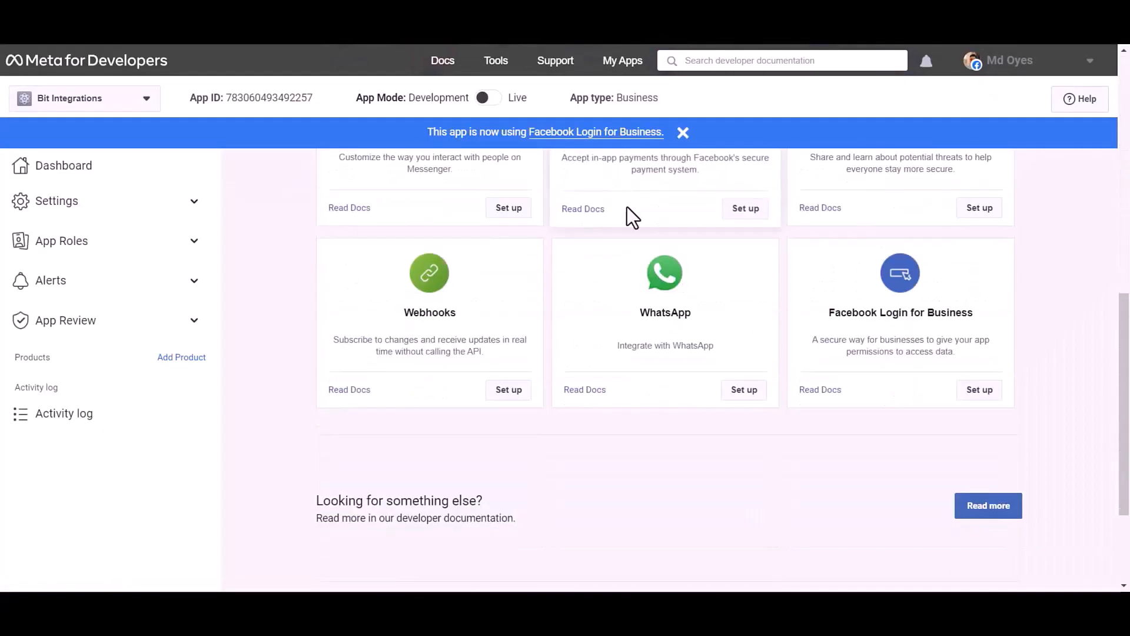
click(743, 400)
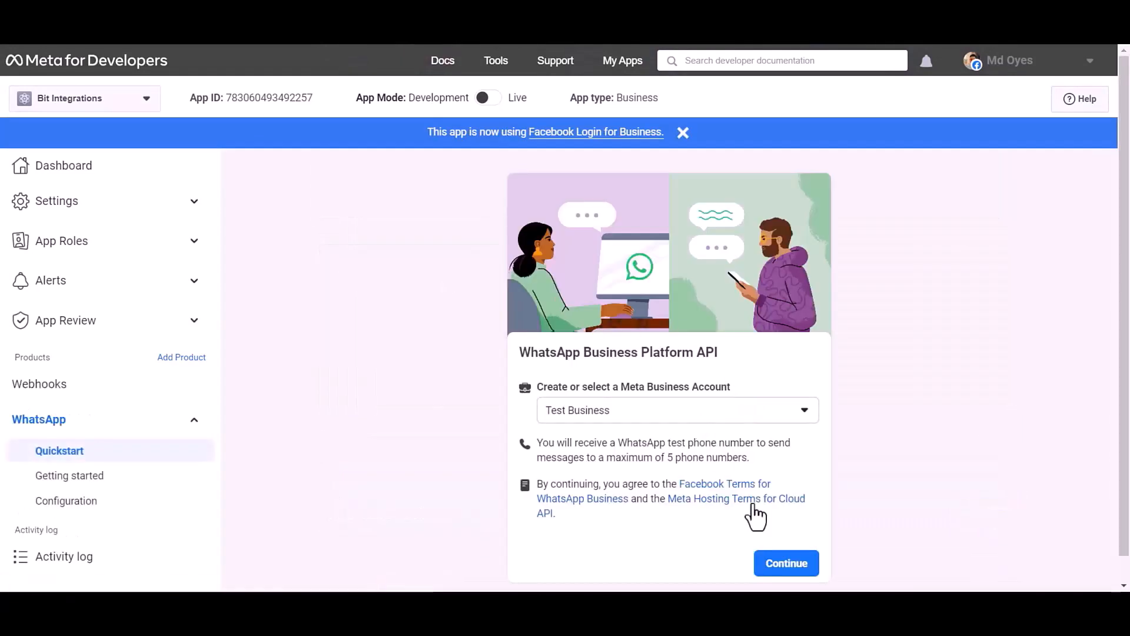
click(787, 566)
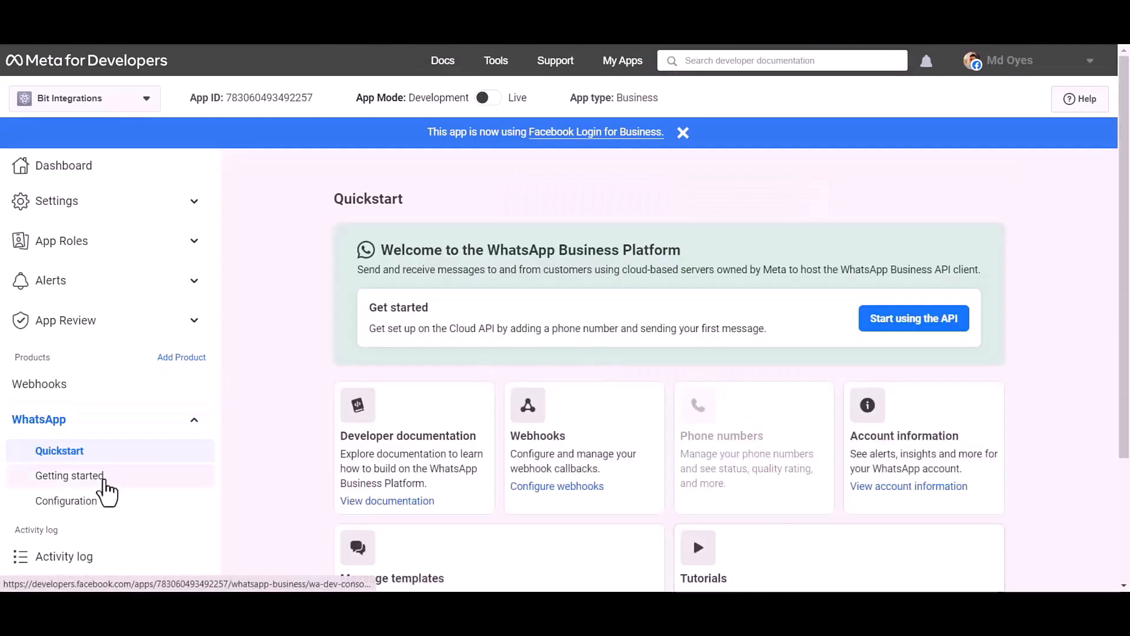
click(104, 480)
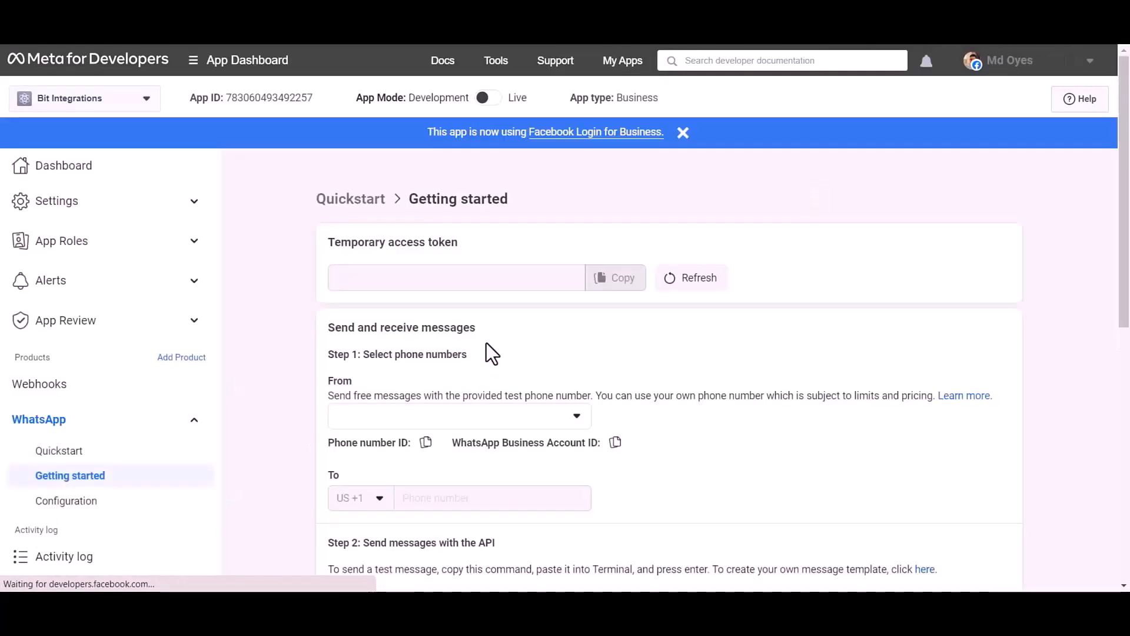
Copy the phone number ID and WhatsApp Business Account ID into the Bit Integrations form.
scroll(487, 344, down, 1)
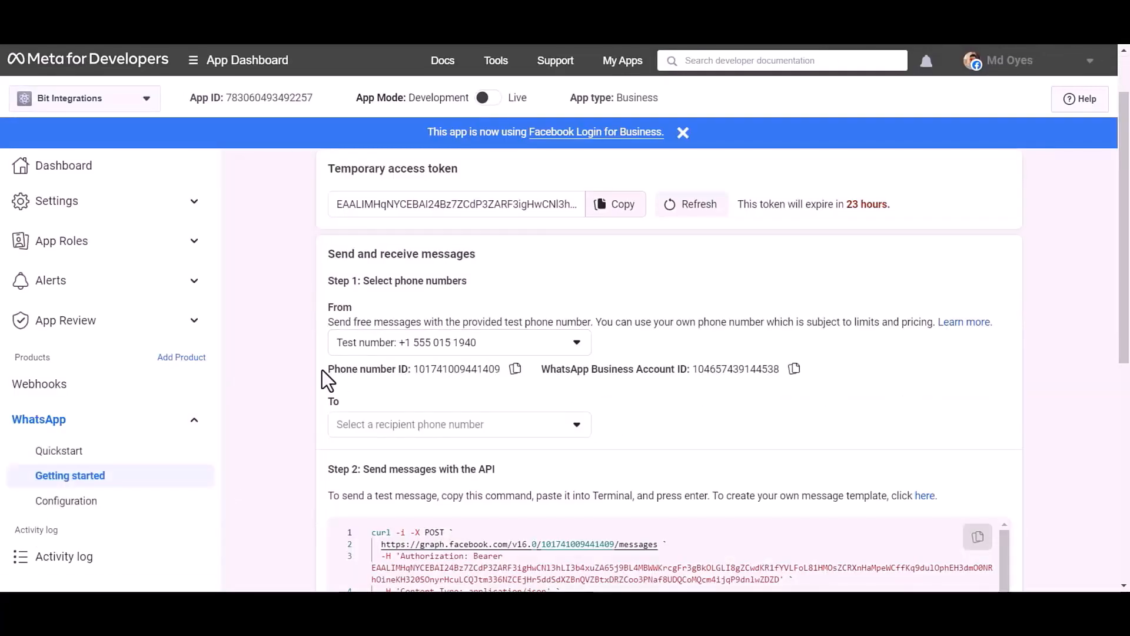
drag(323, 370, 406, 374)
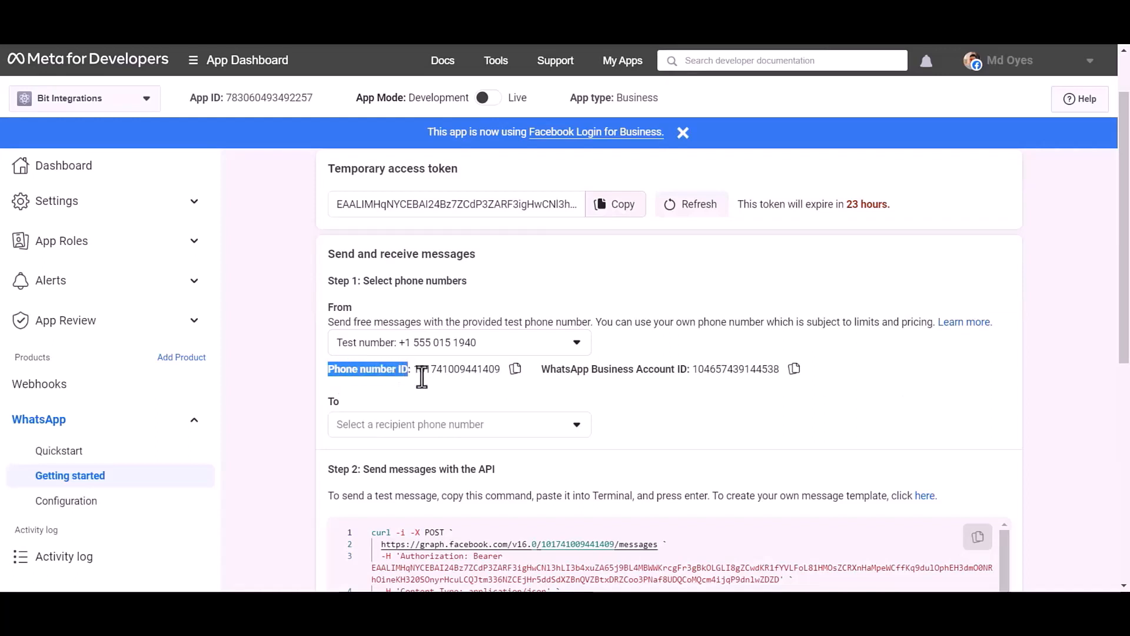
drag(537, 369, 683, 373)
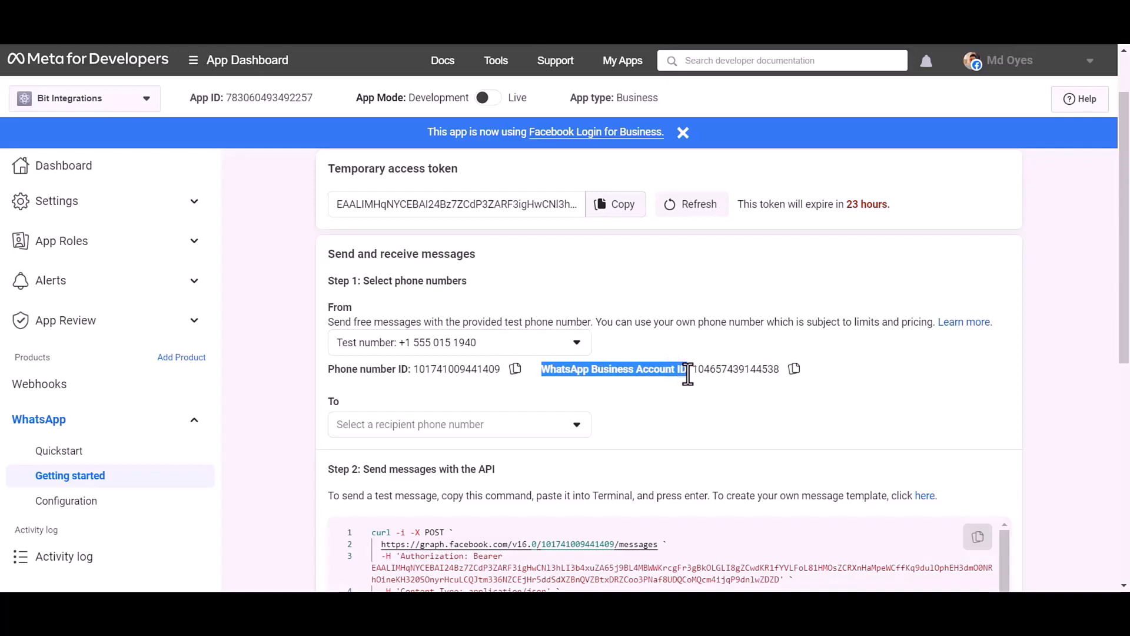
click(745, 403)
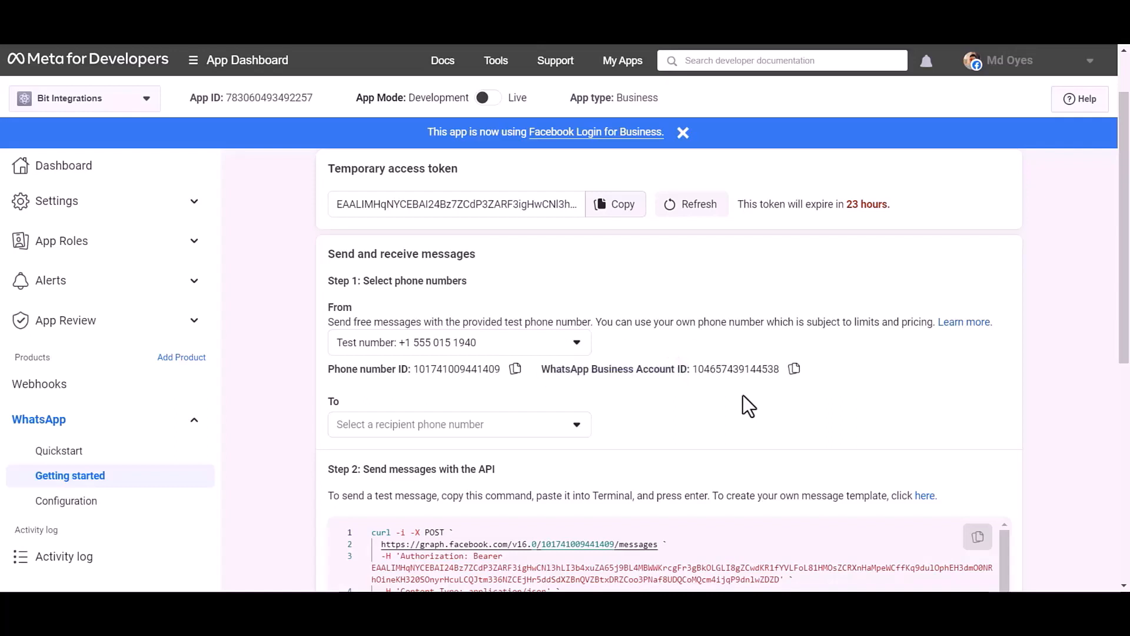
click(516, 369)
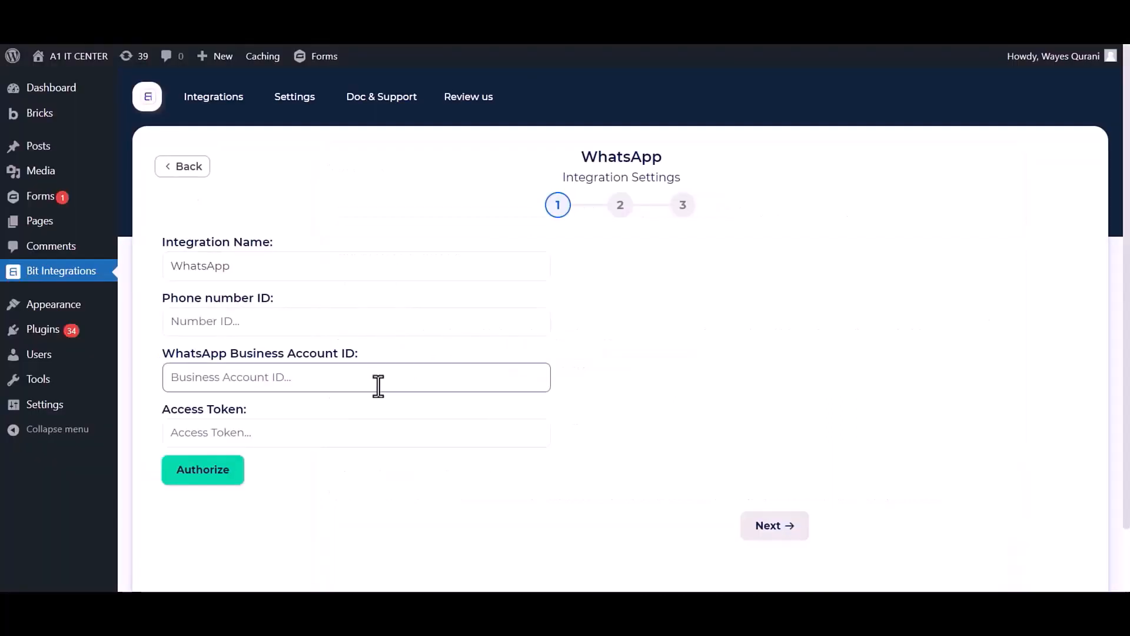
click(368, 334)
key(ctrl+v)
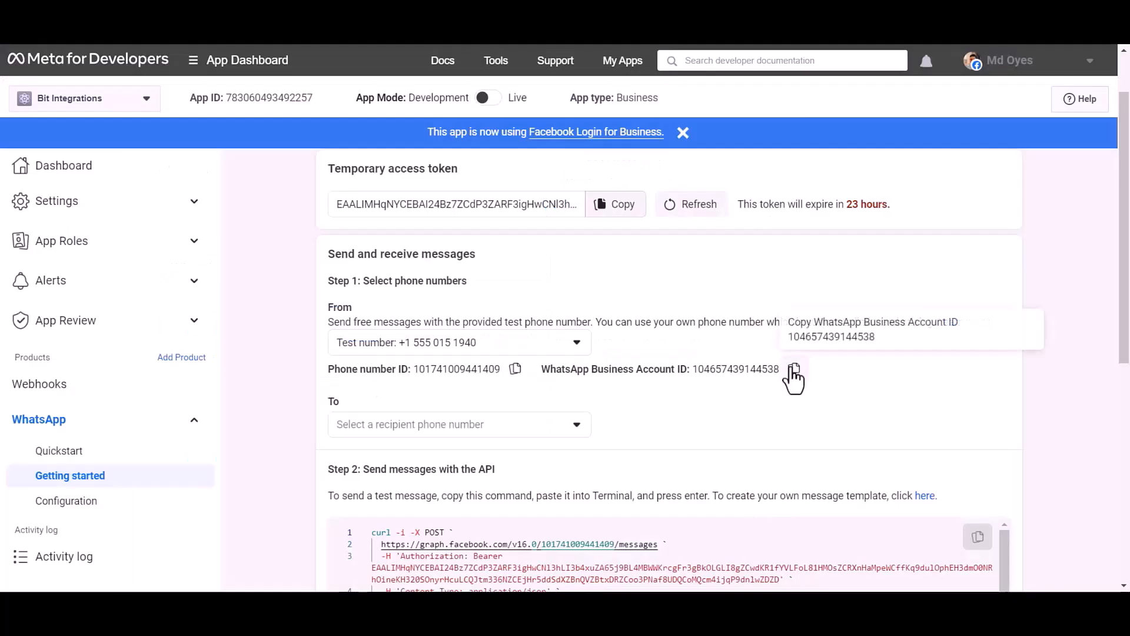
click(793, 369)
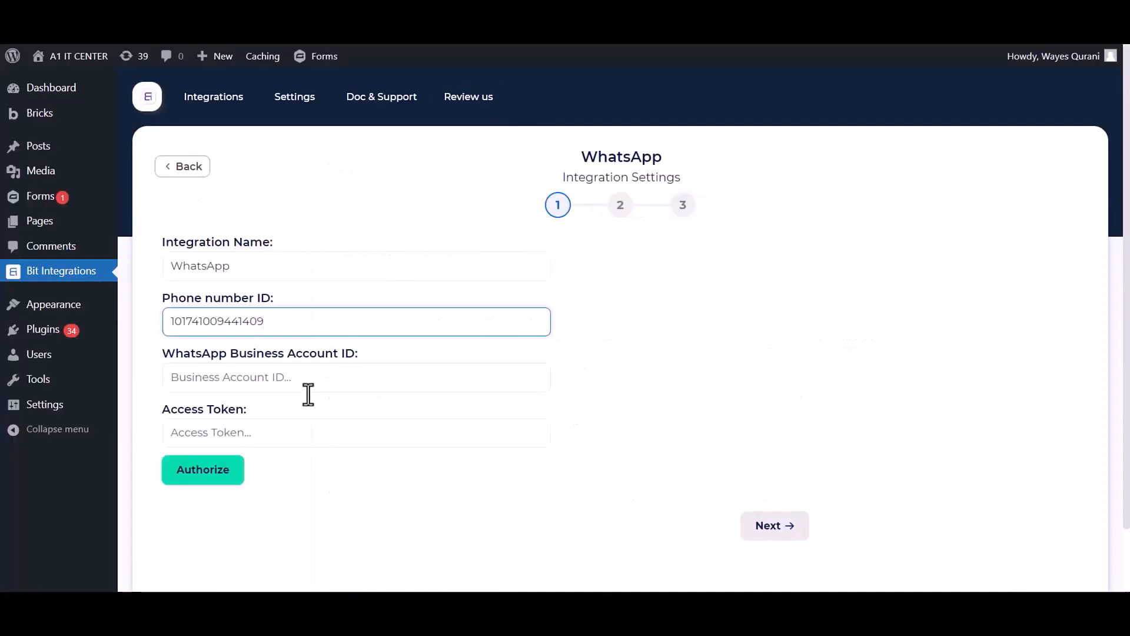
click(308, 376)
key(ctrl+v)
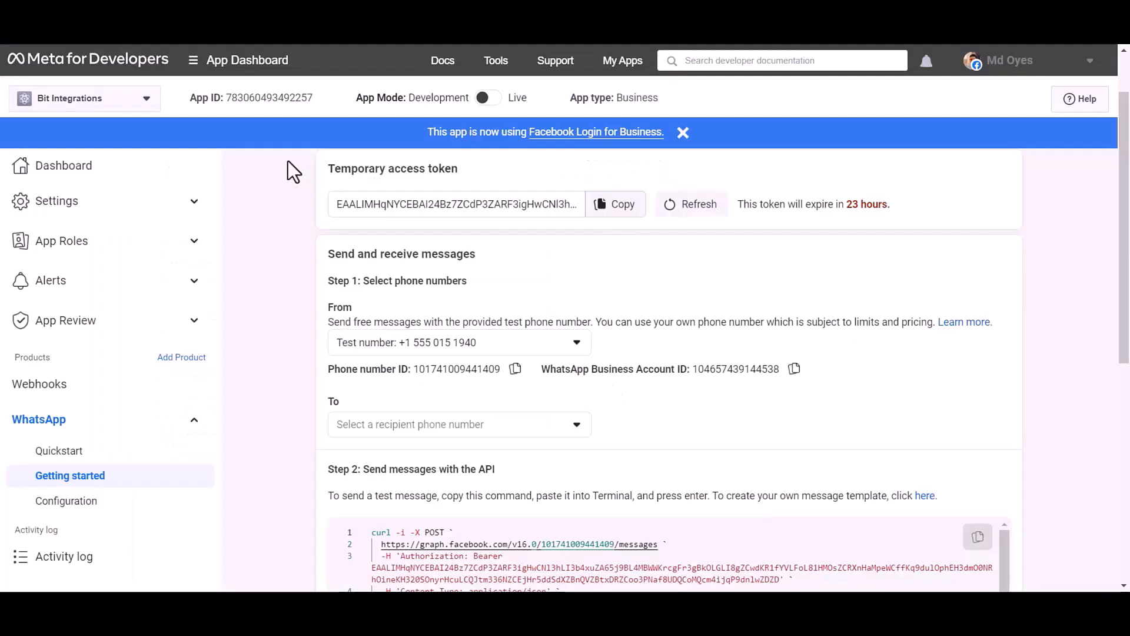
Note that the temporary access token expires in 23 hours, then go to My Apps.
drag(328, 171, 456, 172)
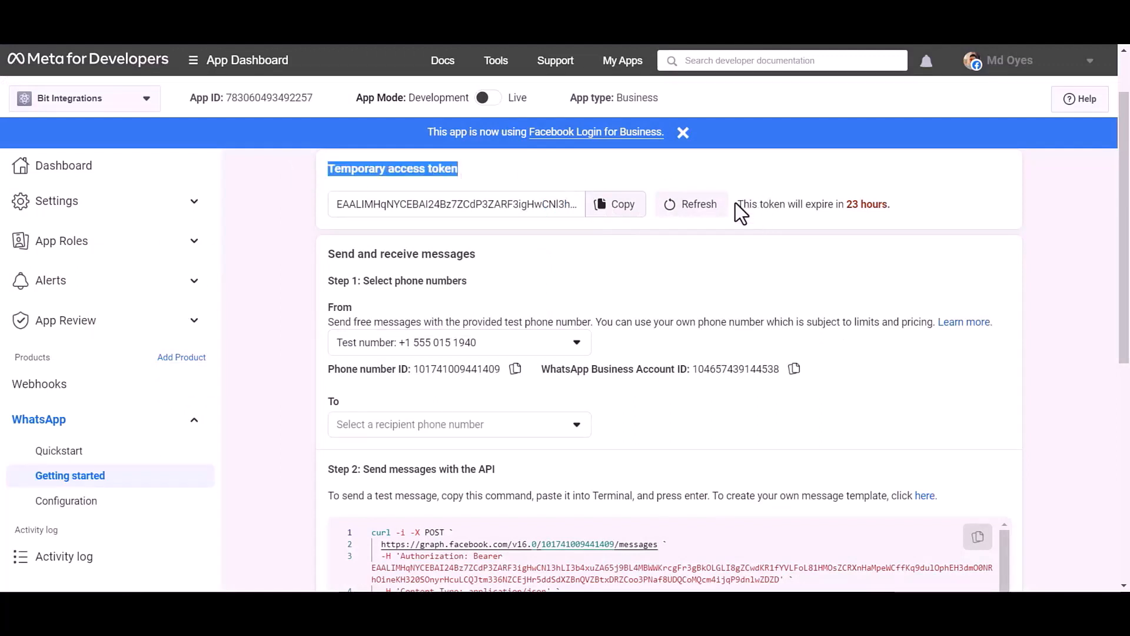
drag(736, 204, 895, 203)
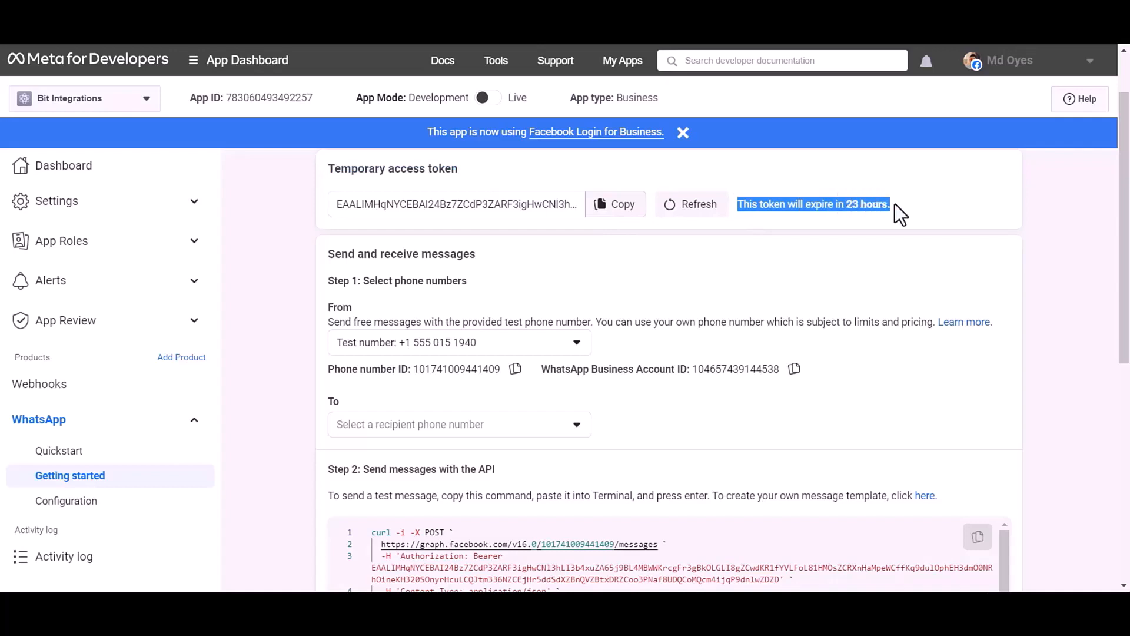
click(941, 206)
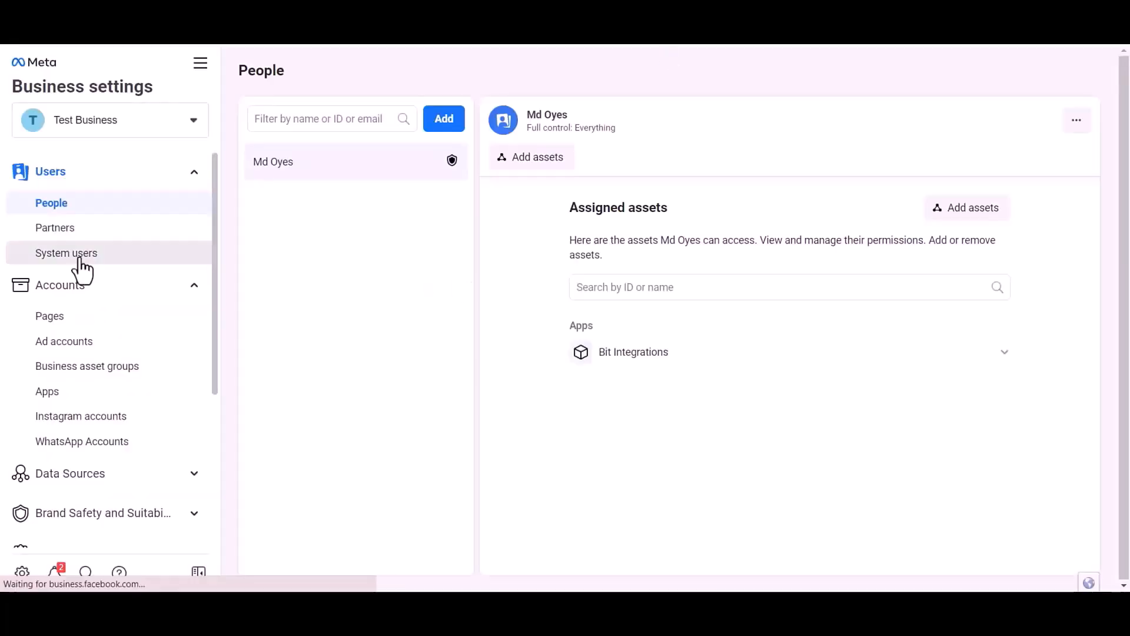
On the System users page, submit a new Admin system user and dismiss the admin-limit error.
click(77, 254)
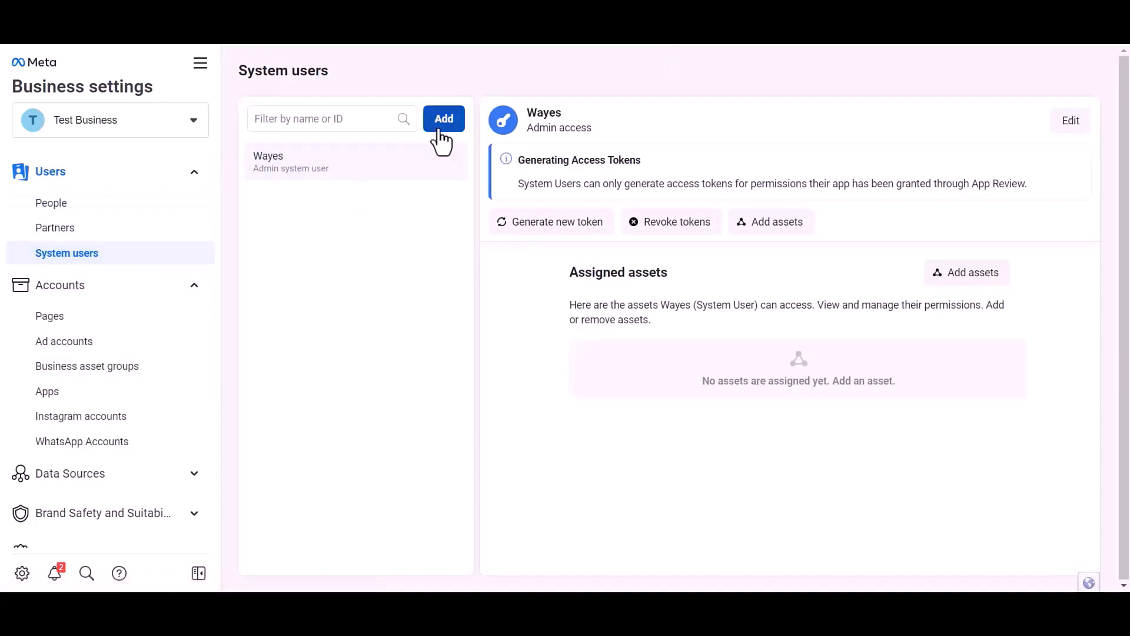
click(442, 132)
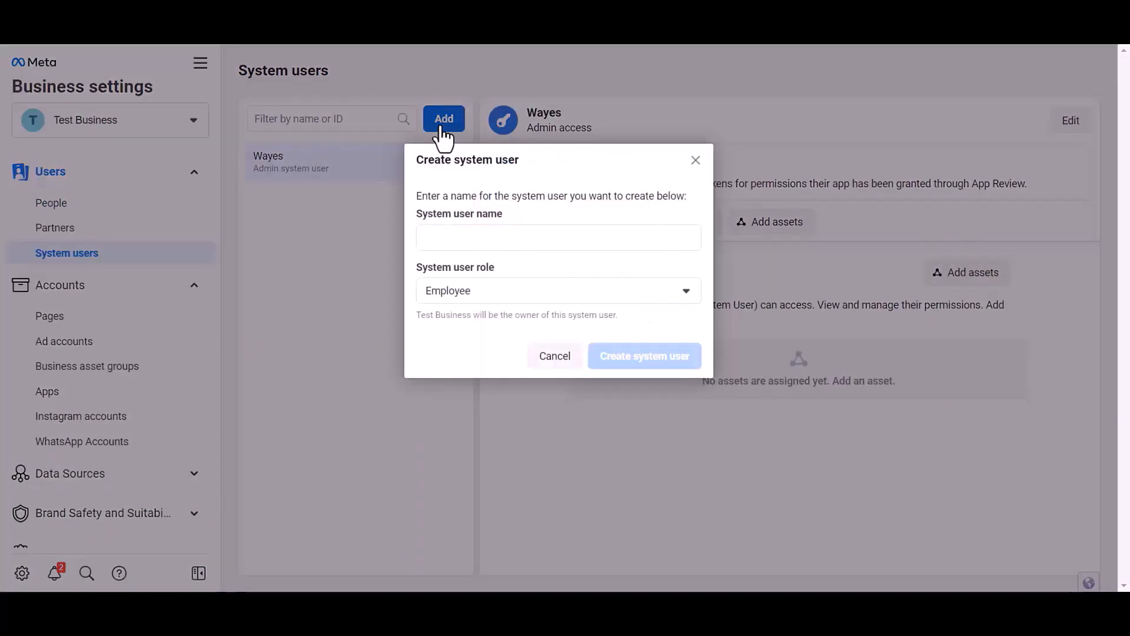
click(466, 236)
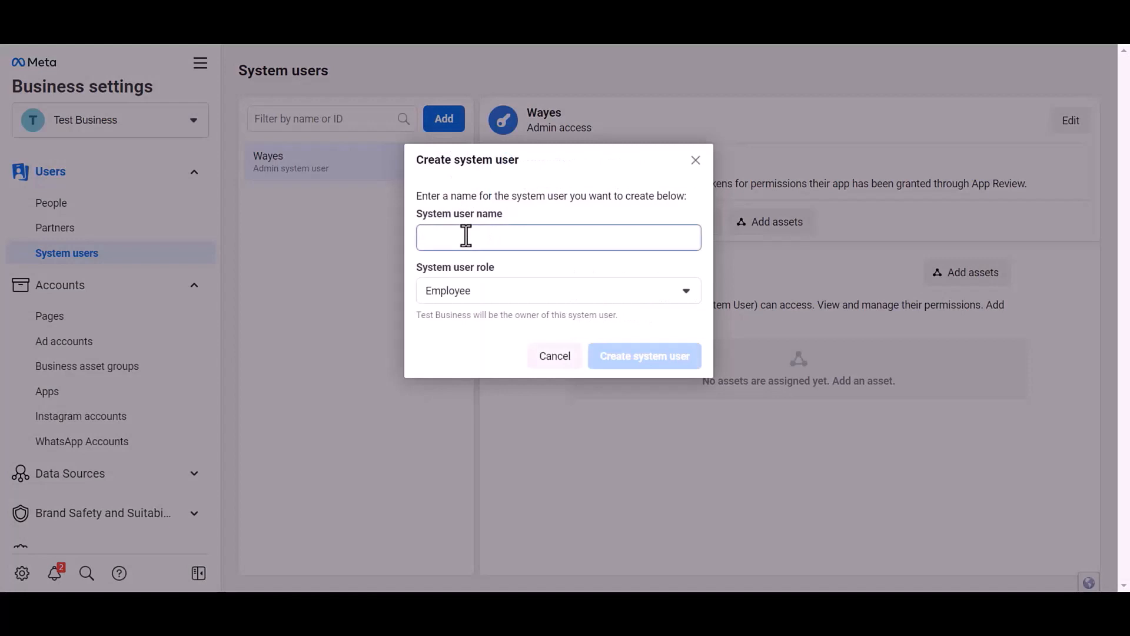
text(Oyes)
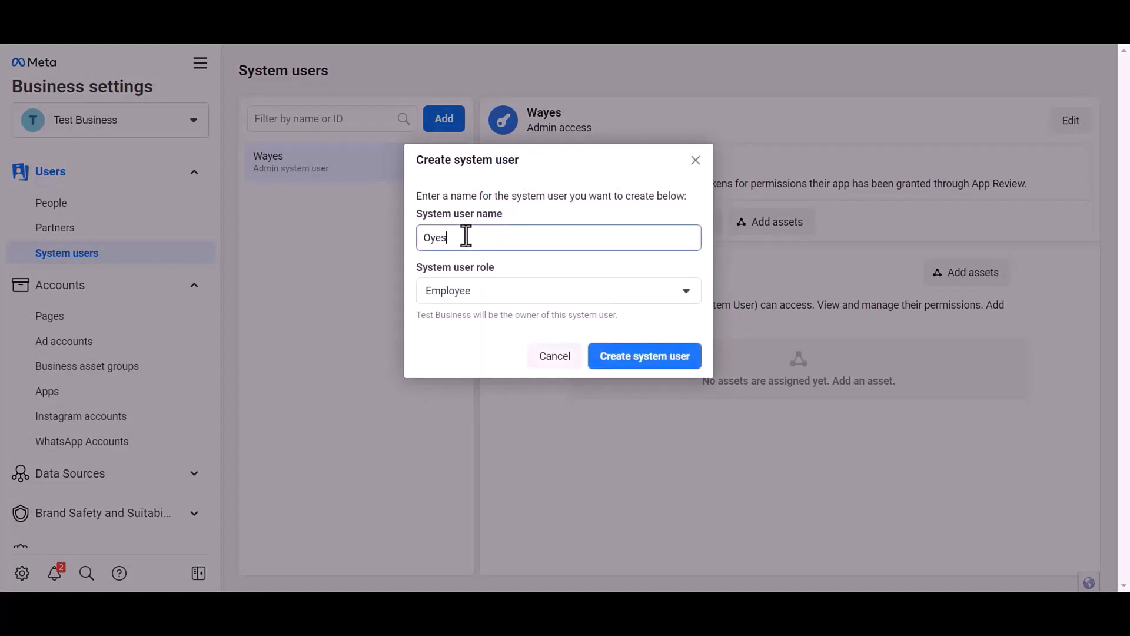
click(465, 290)
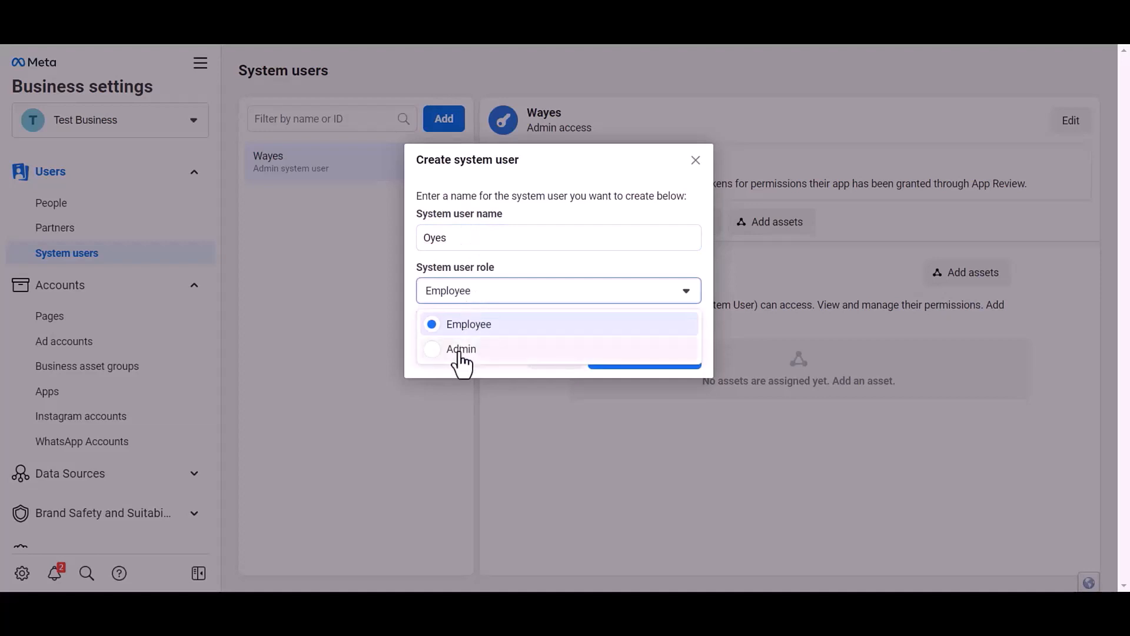
click(460, 350)
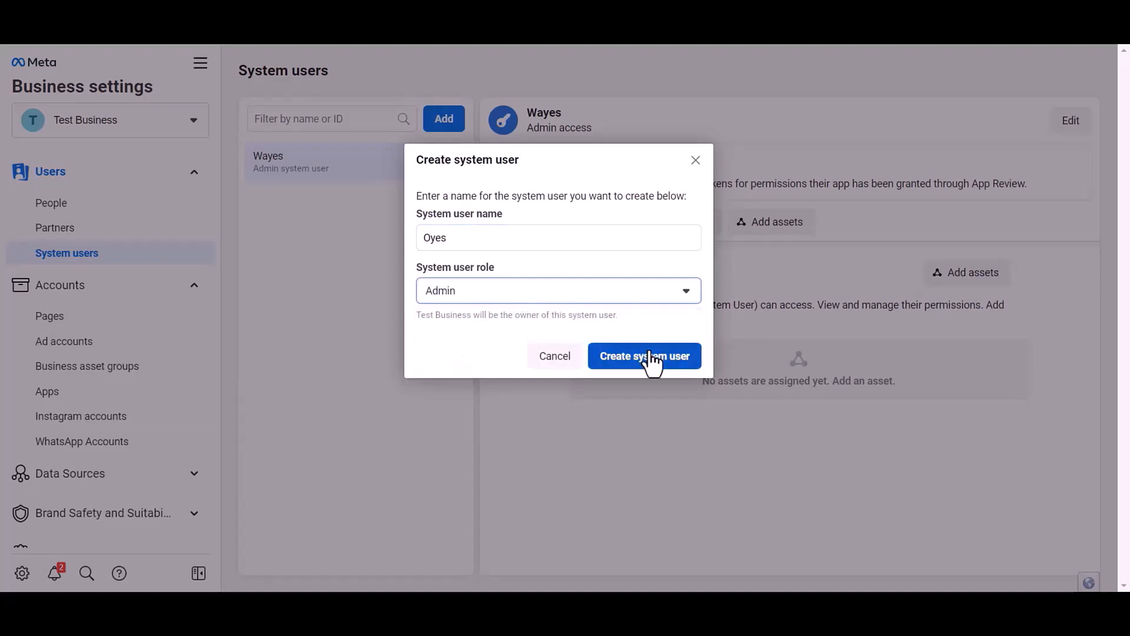
click(663, 362)
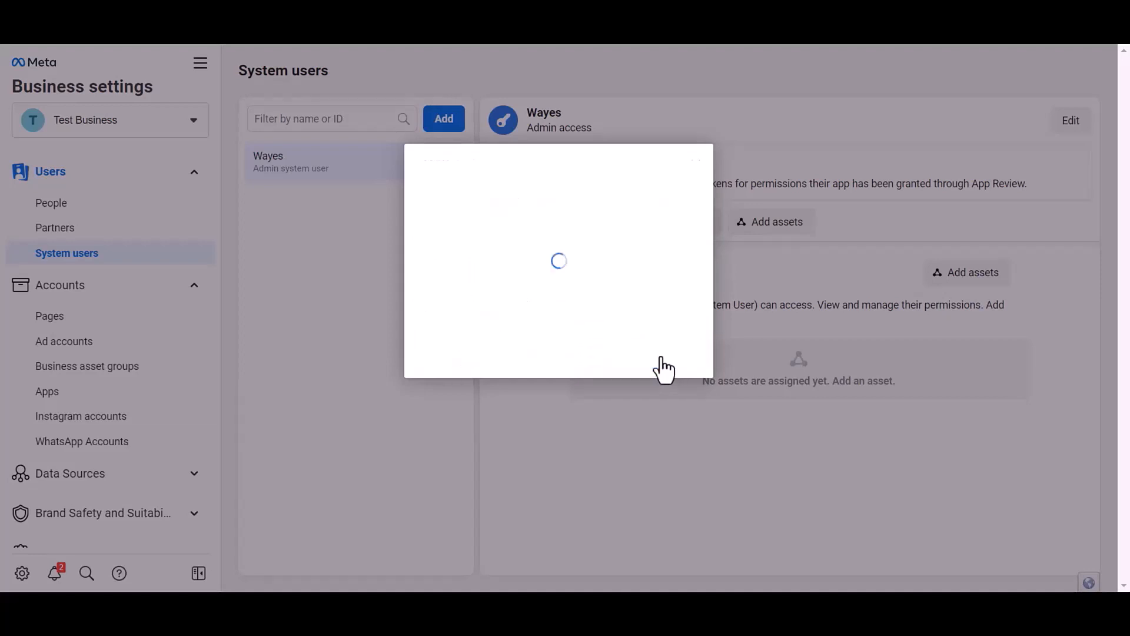
click(684, 299)
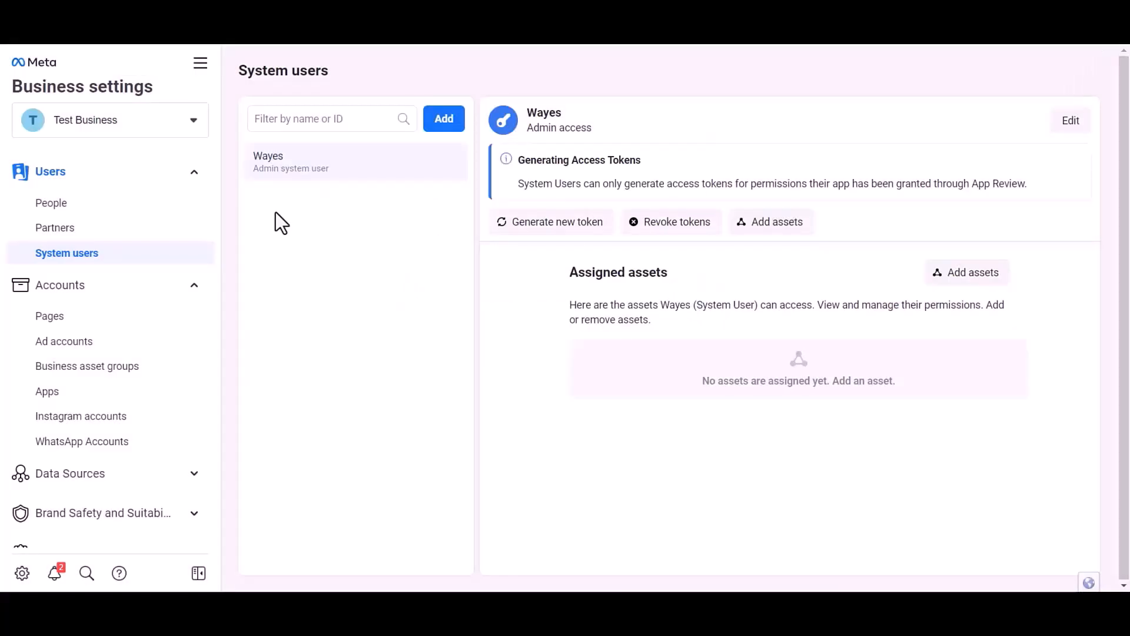
Assign the Bit Integrations app to the system user with Manage app control and save.
click(972, 287)
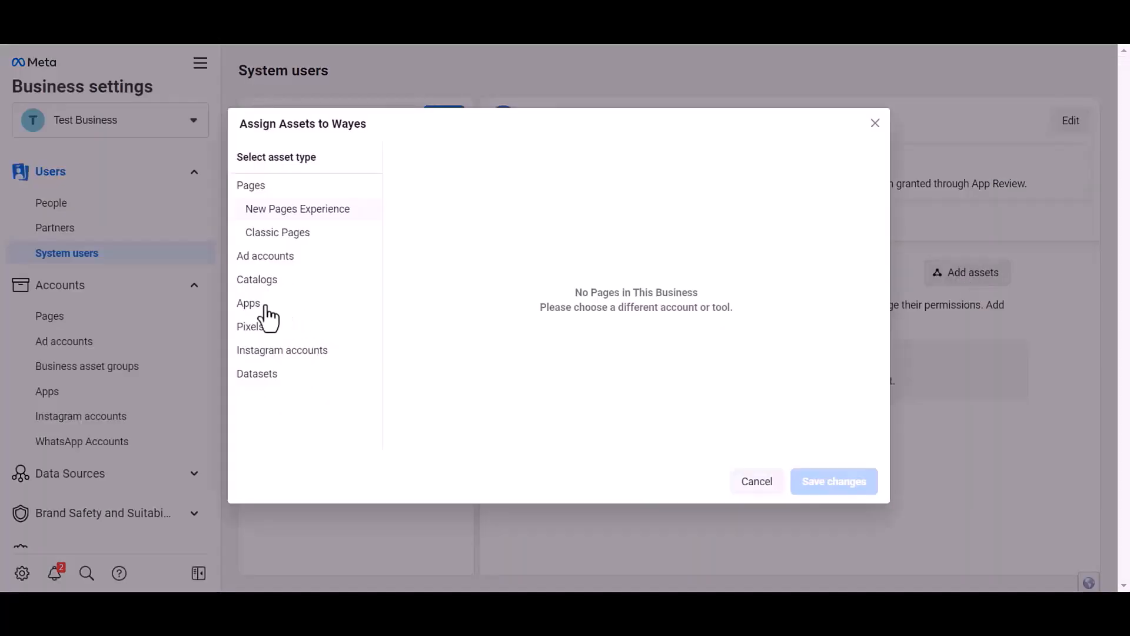
click(243, 303)
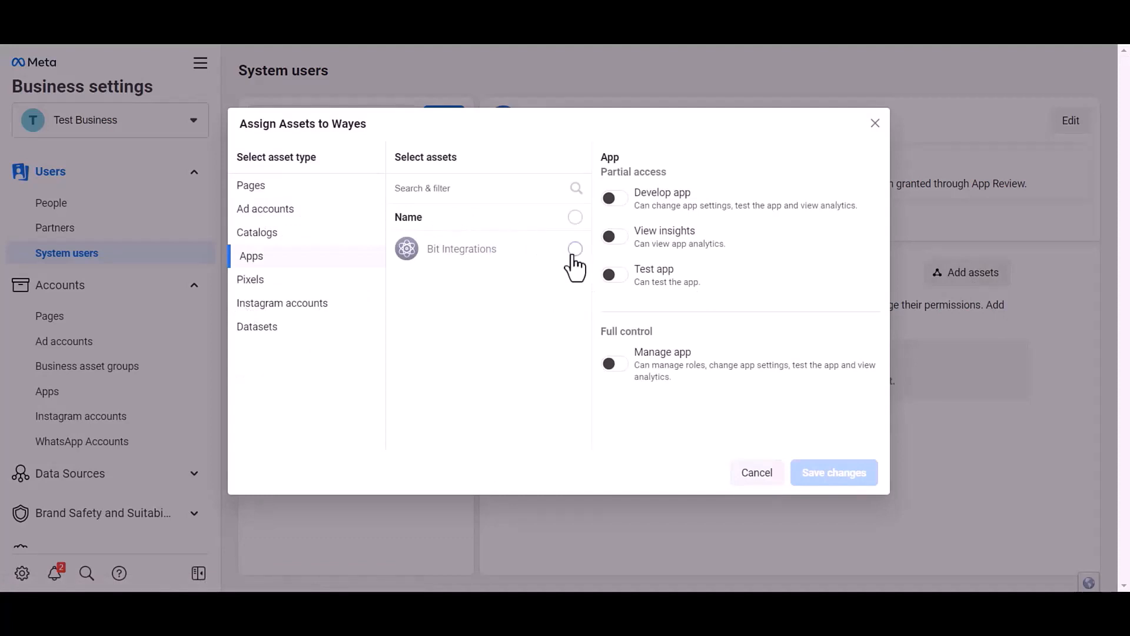
click(574, 250)
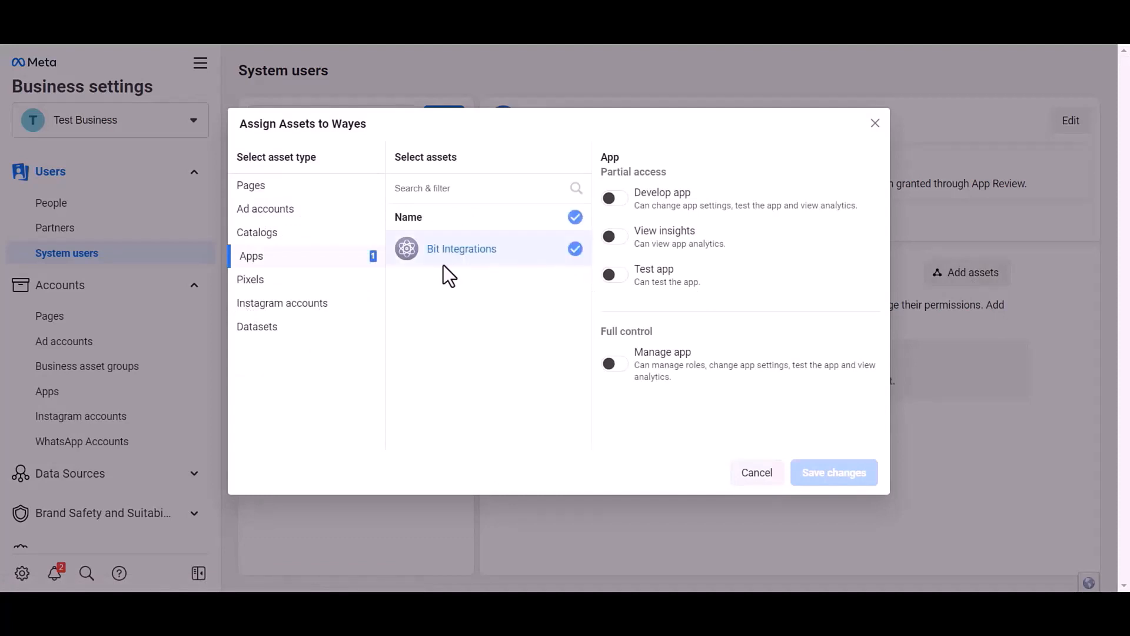
click(614, 363)
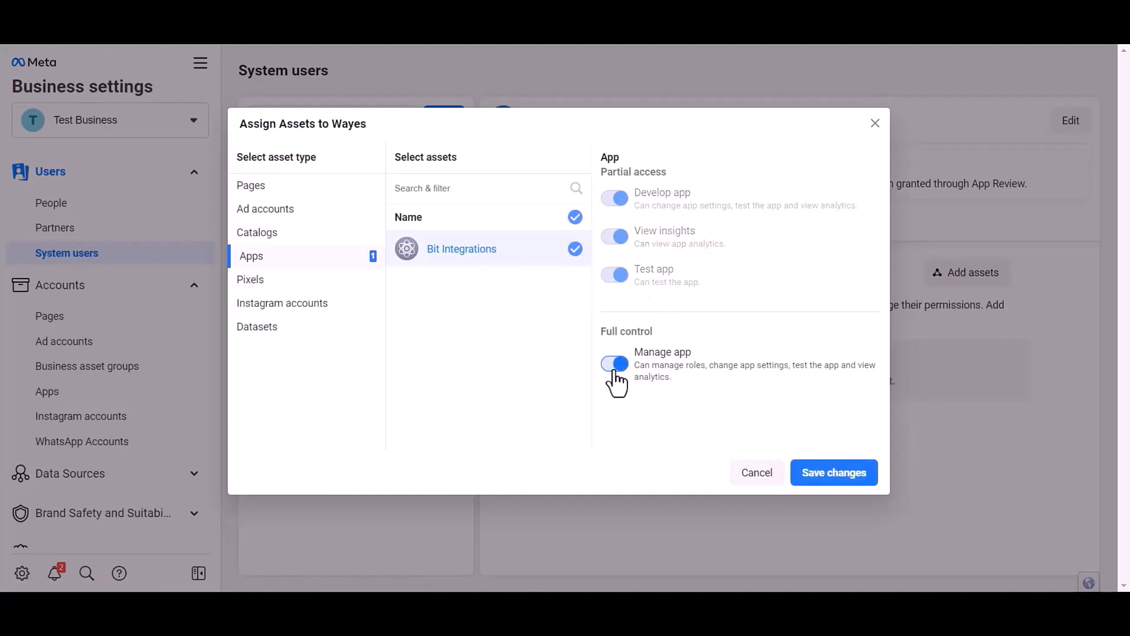
click(837, 480)
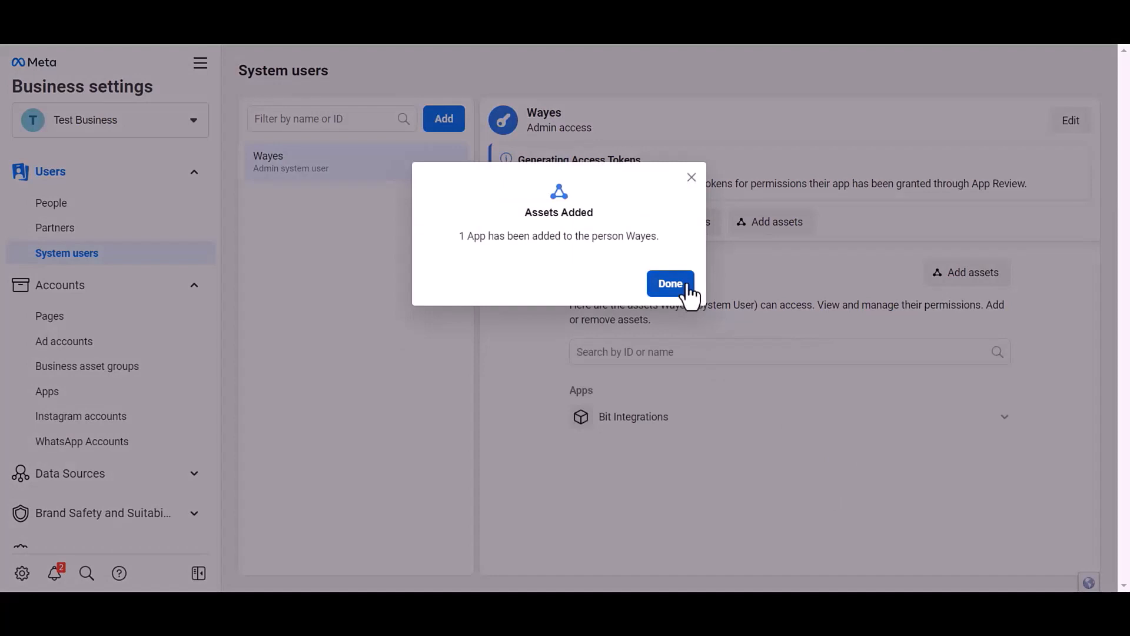
click(670, 284)
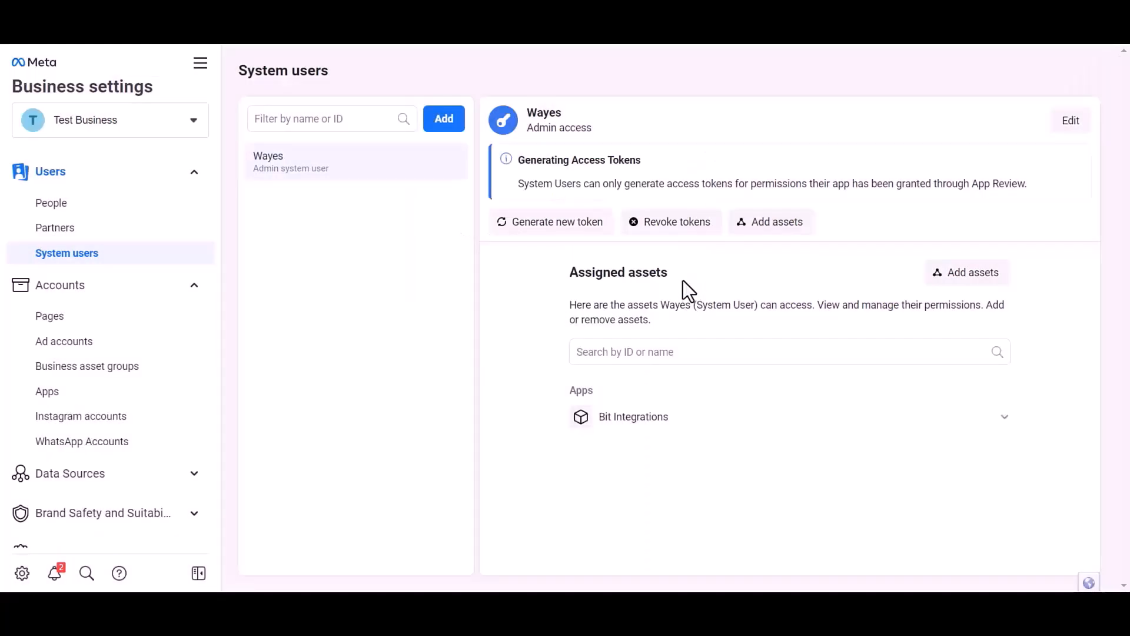
Start a new token for the Bit Integrations app, reviewing its expiration and permission options.
click(551, 242)
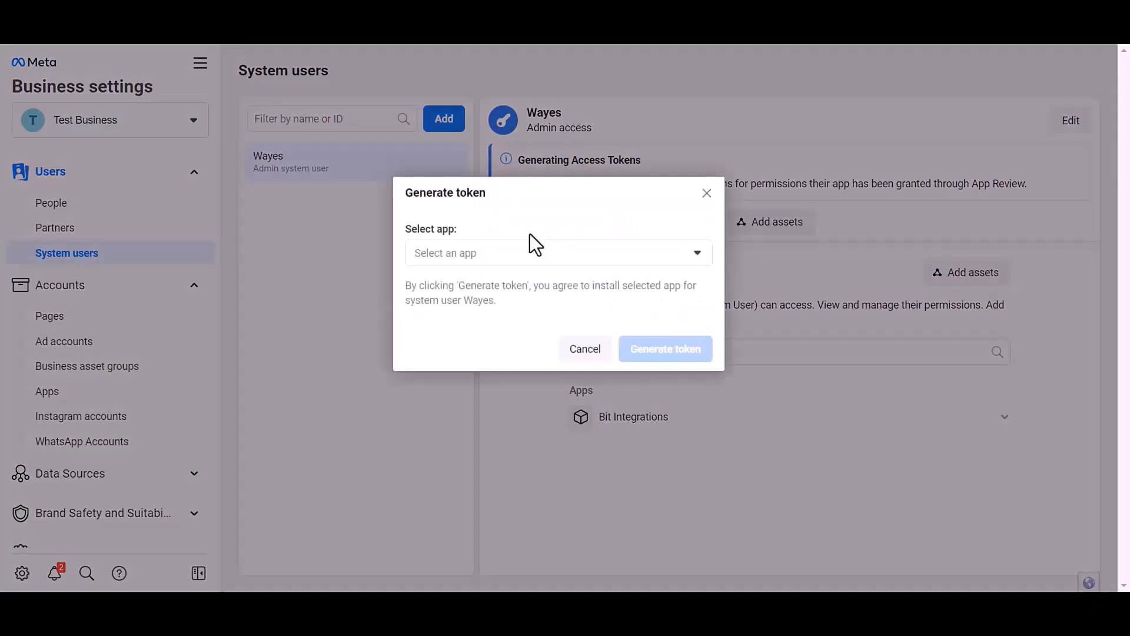
click(489, 255)
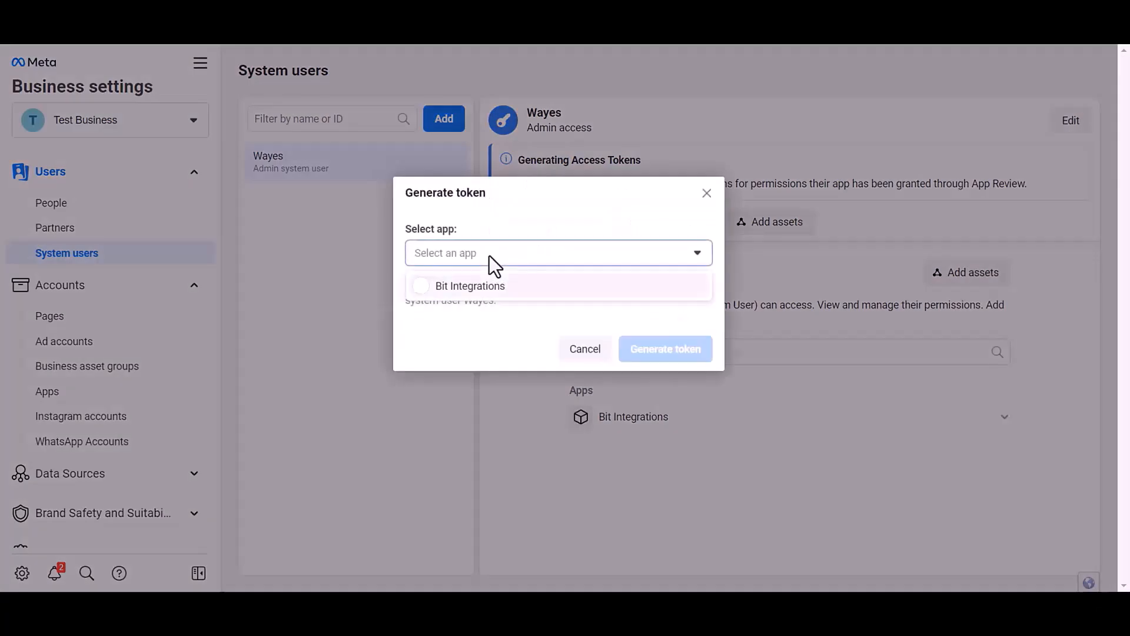
click(482, 288)
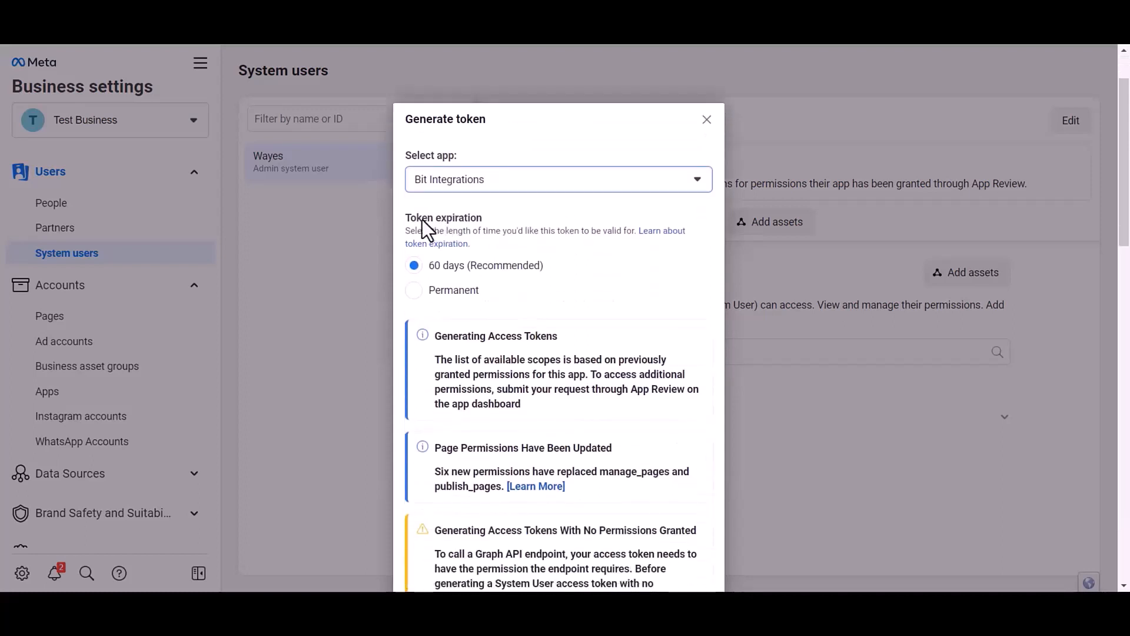
drag(402, 214, 481, 216)
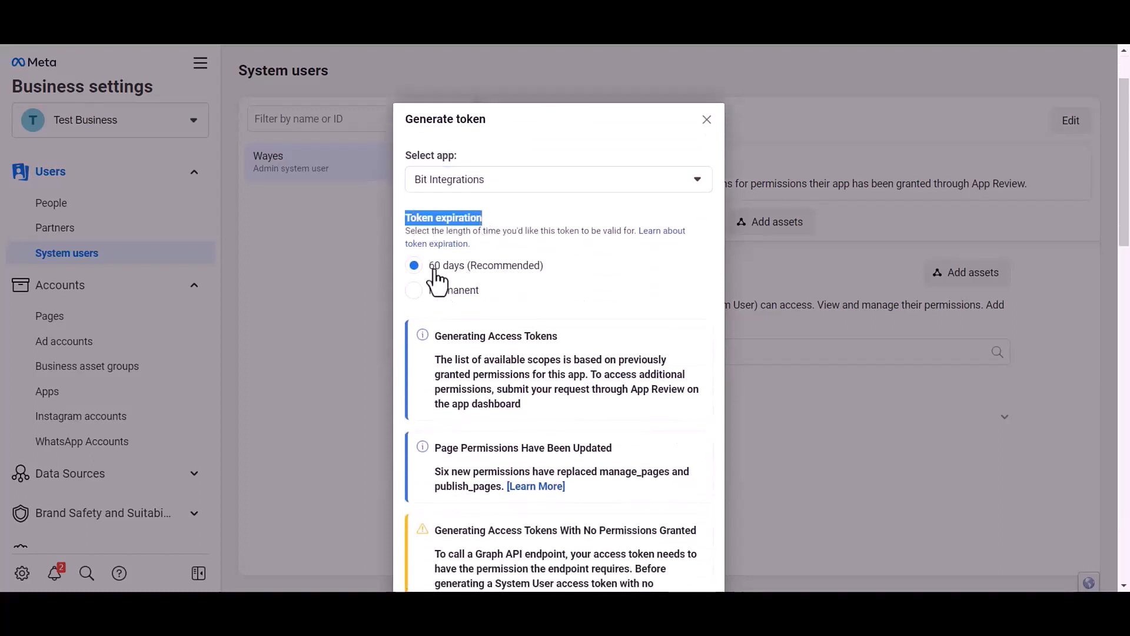
drag(558, 268, 412, 266)
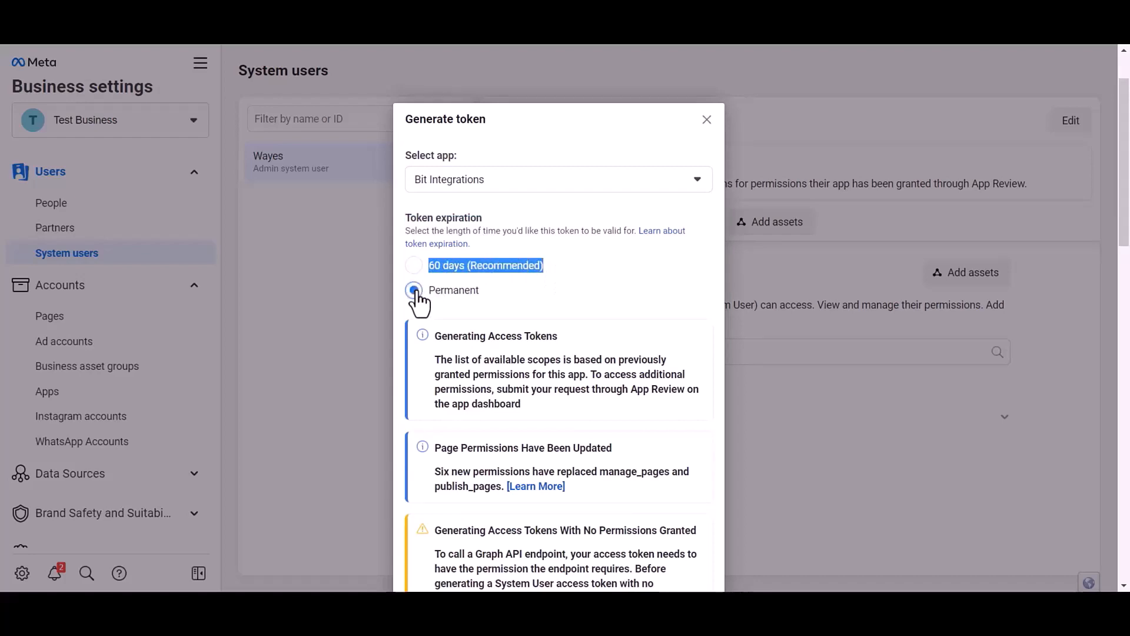
scroll(538, 239, down, 6)
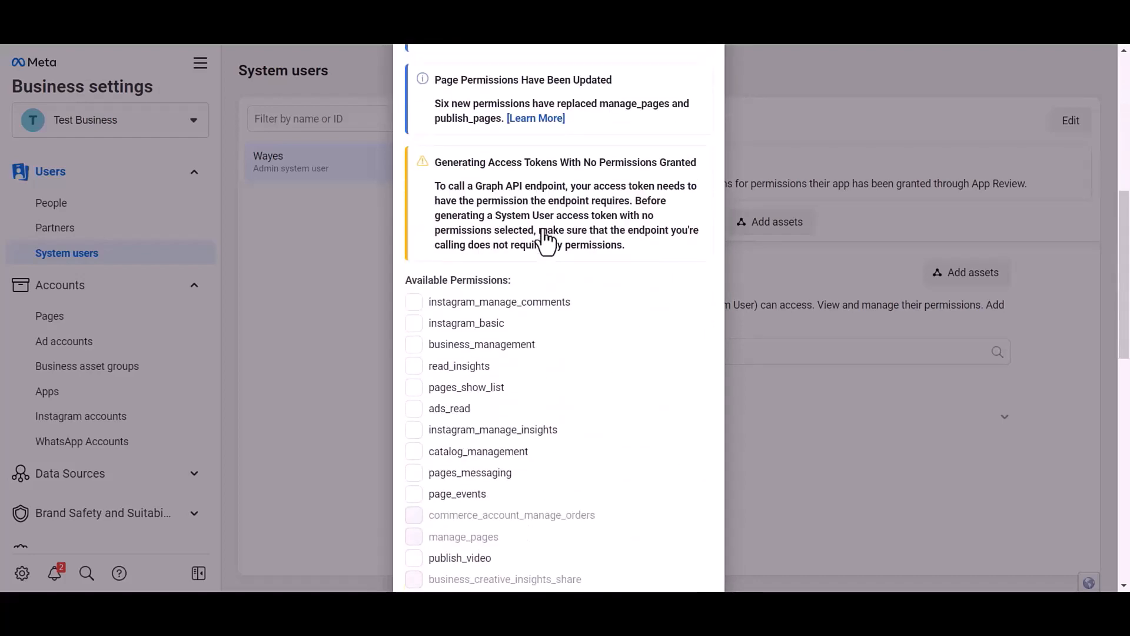
scroll(547, 240, down, 2)
drag(405, 133, 523, 134)
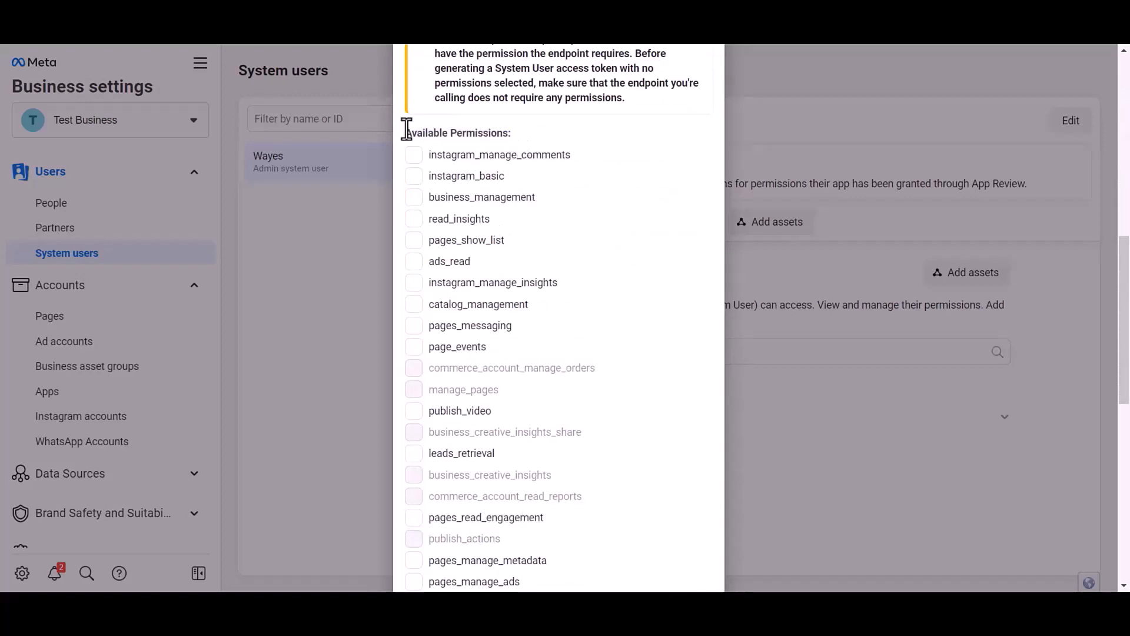
drag(403, 132, 542, 122)
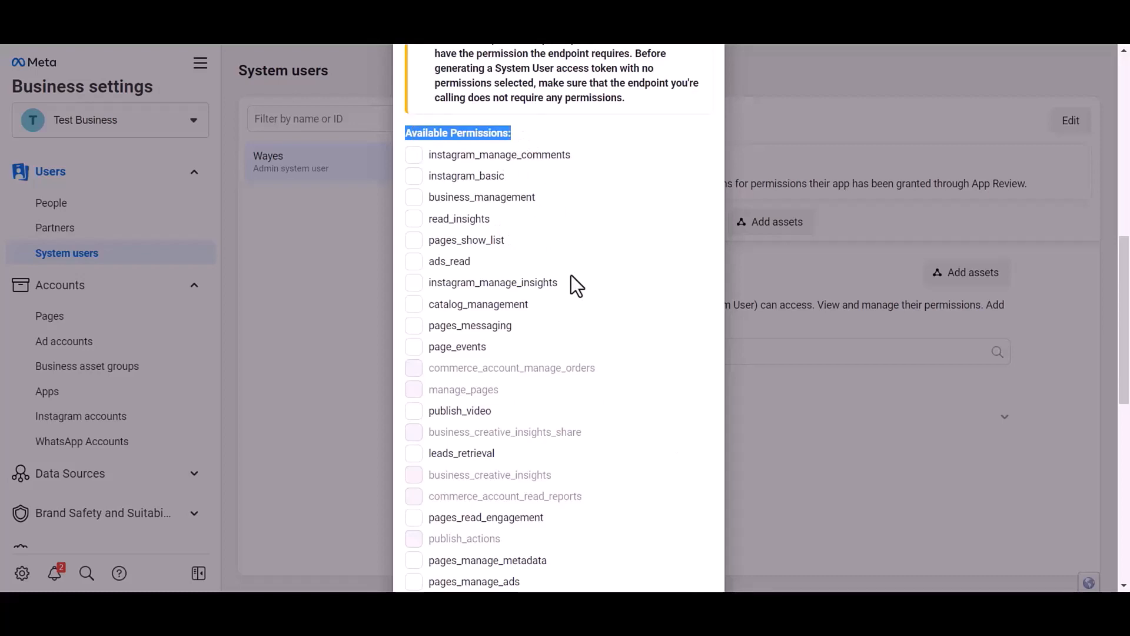
Generate the token with WhatsApp messaging and management permissions and paste it into Access Token.
scroll(572, 283, down, 4)
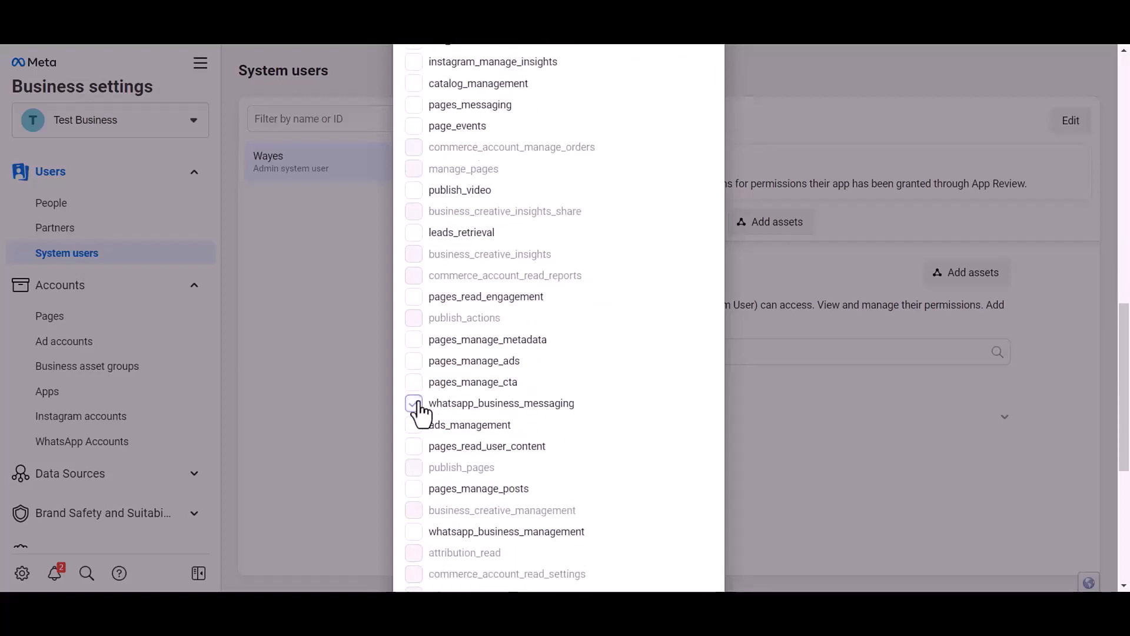
scroll(504, 416, down, 1)
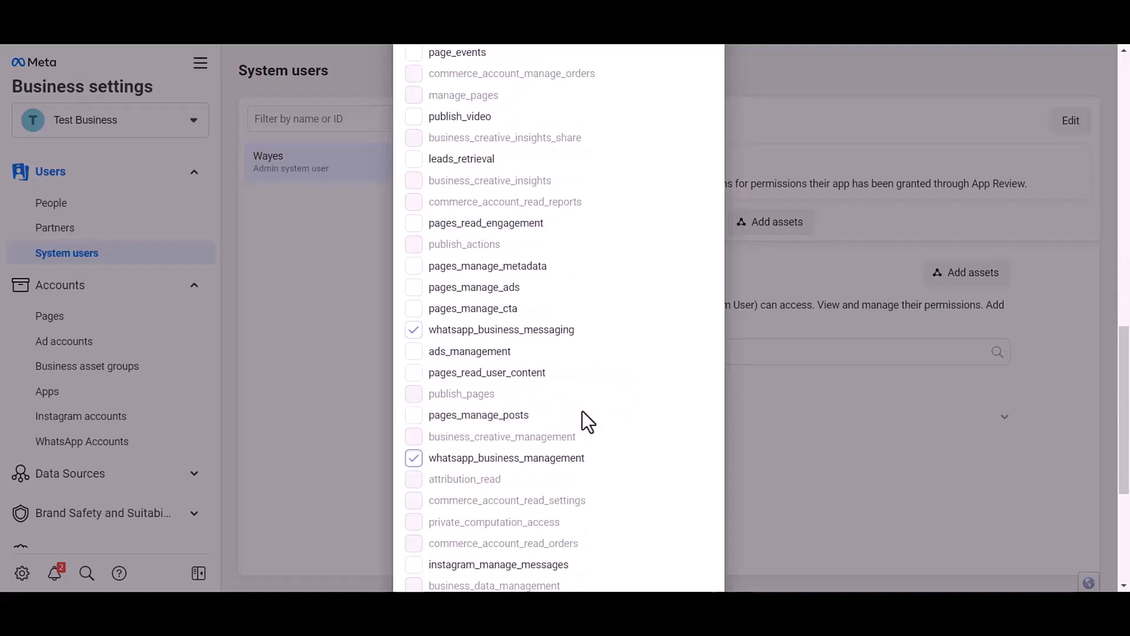
scroll(582, 411, down, 5)
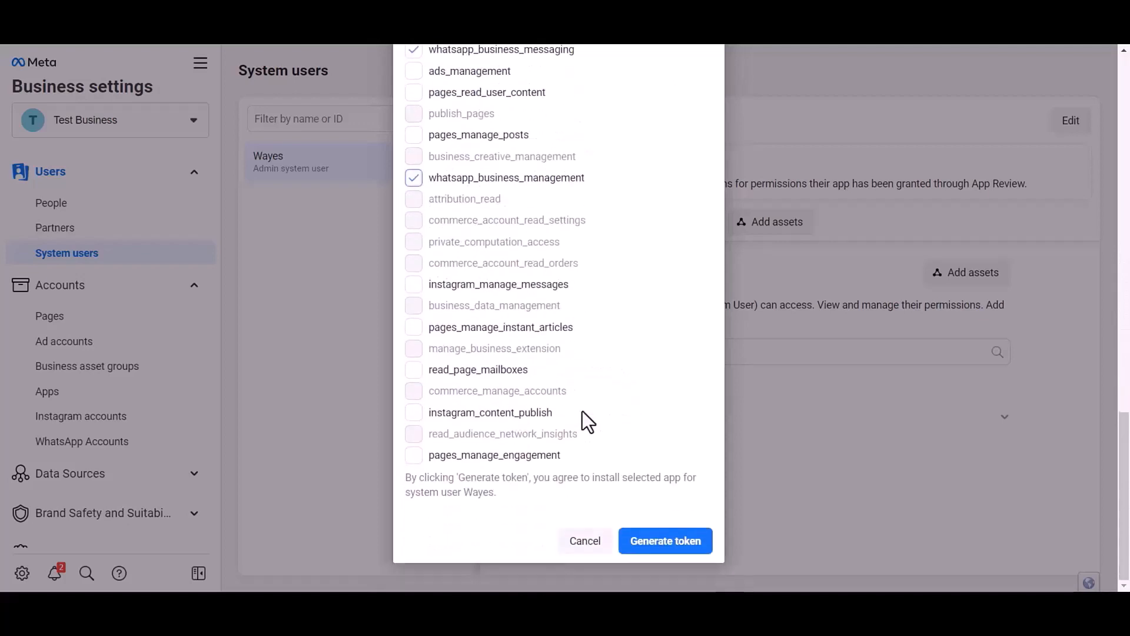
click(665, 541)
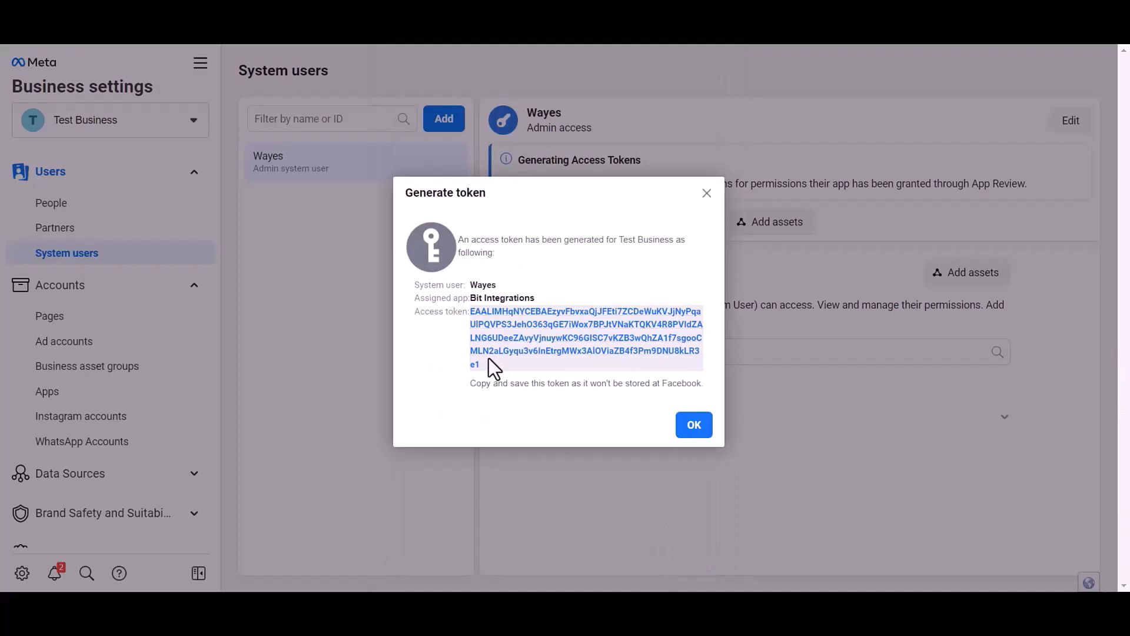
double_click(489, 358)
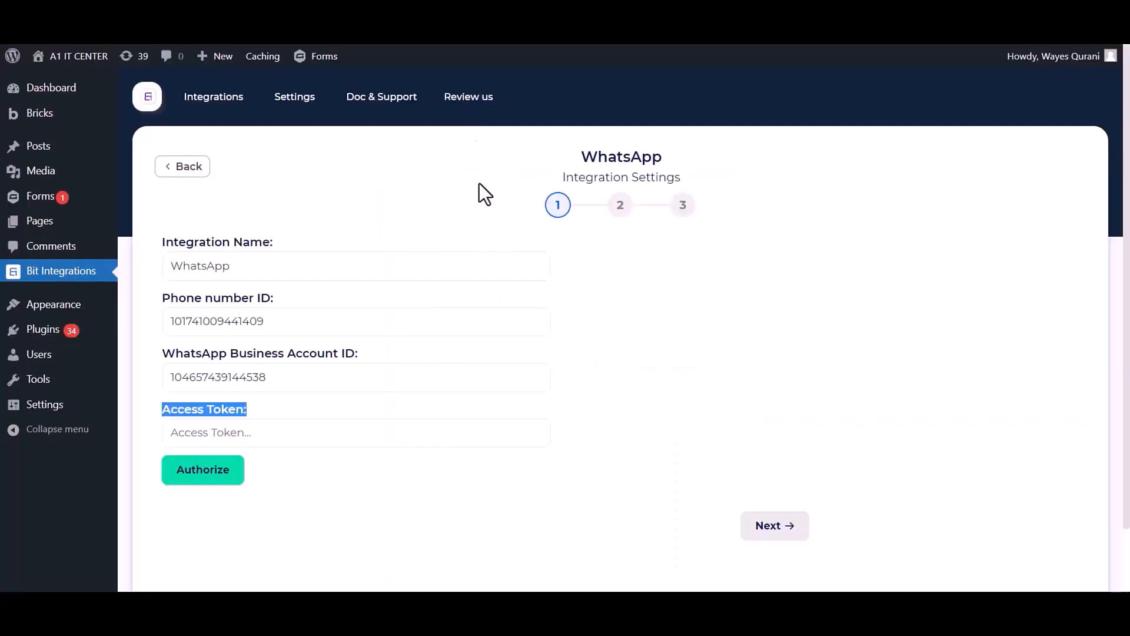
click(323, 436)
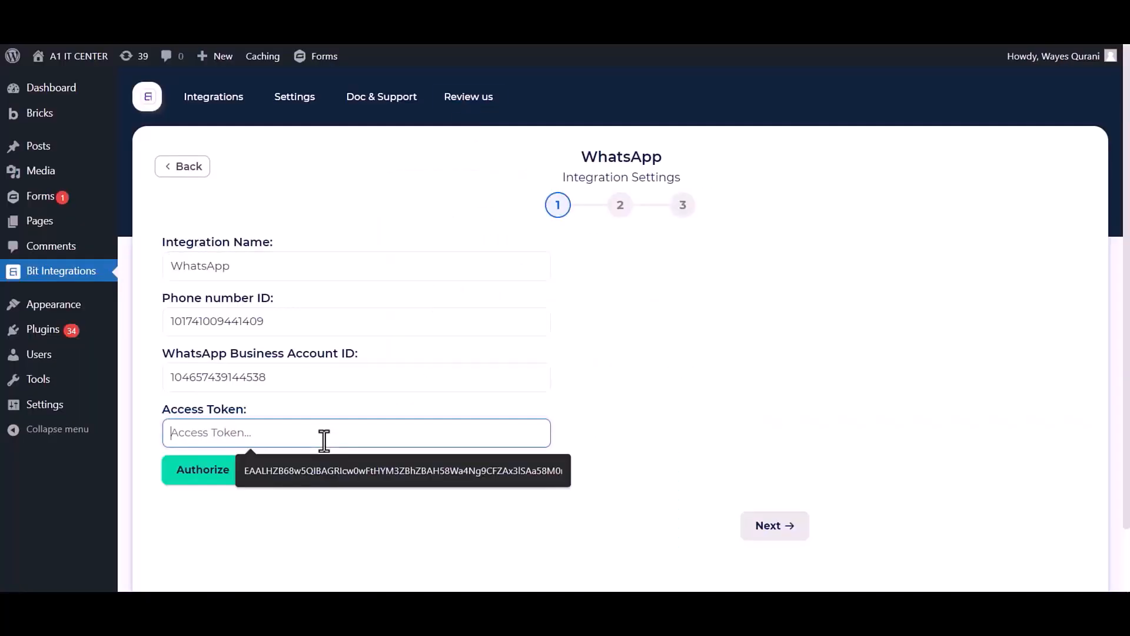
key(ctrl+v)
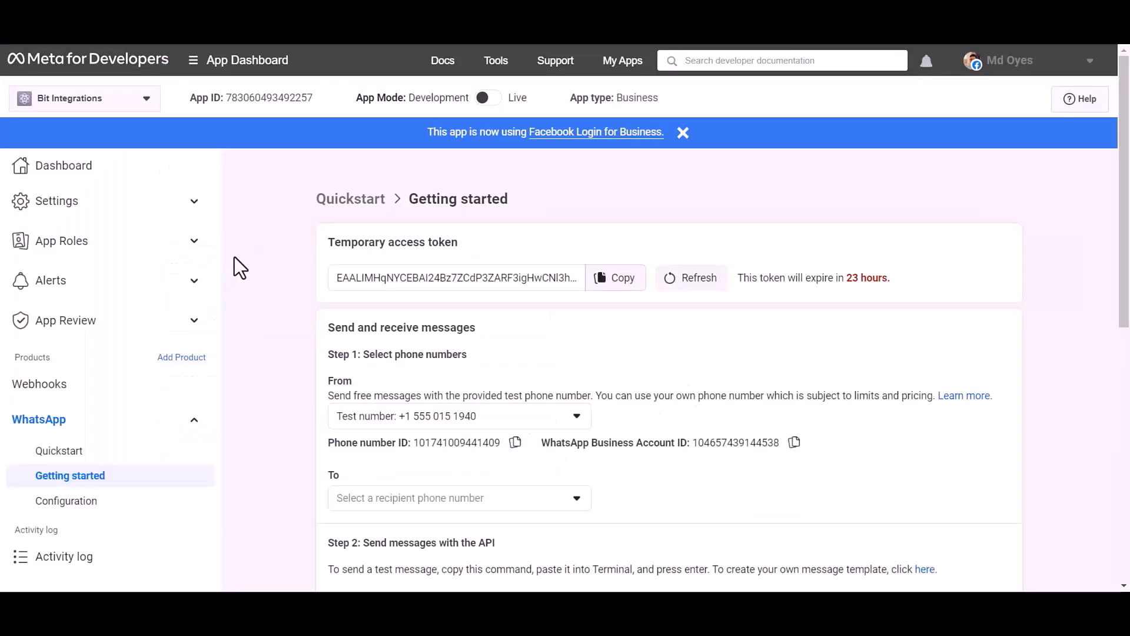
Add a phone number with business profile display name Bit Apps in the Automotive category.
scroll(235, 257, down, 9)
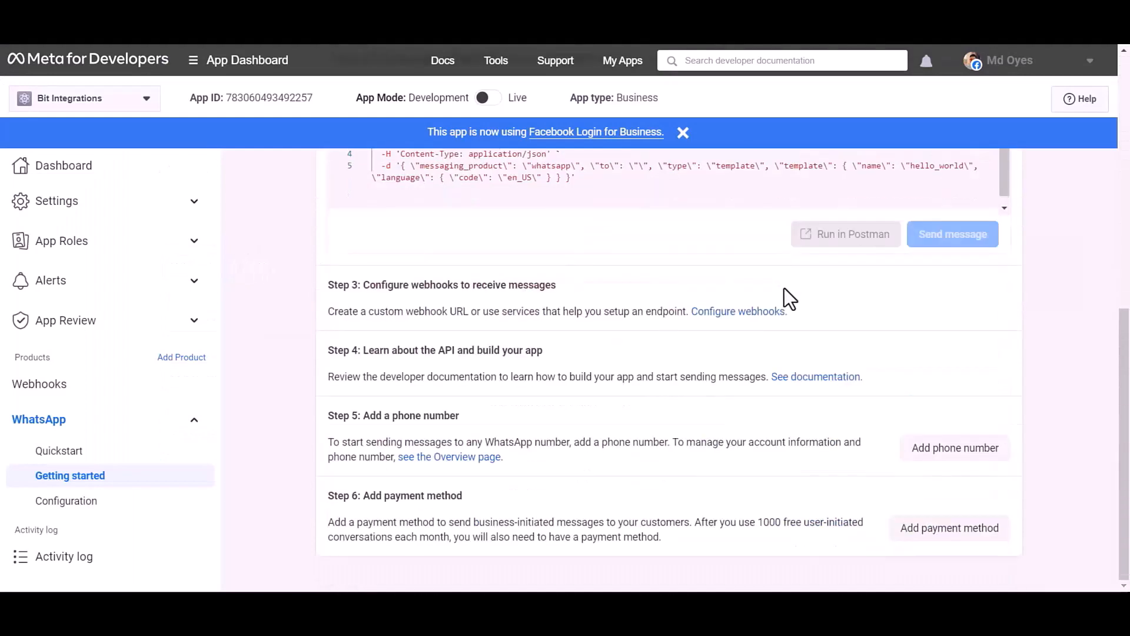
click(950, 458)
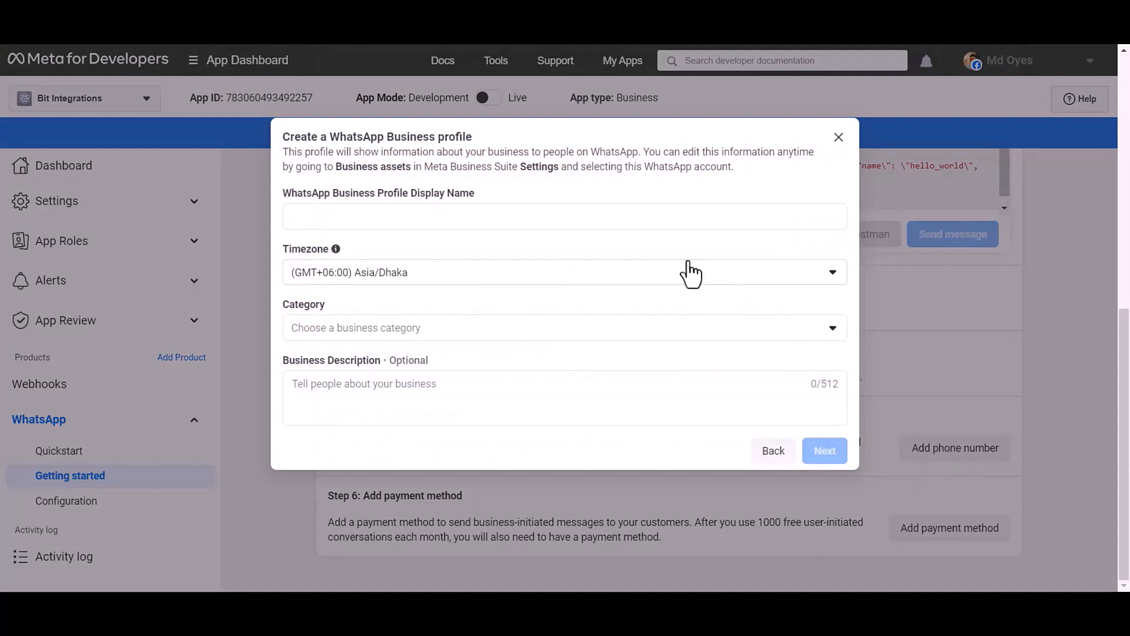
click(513, 217)
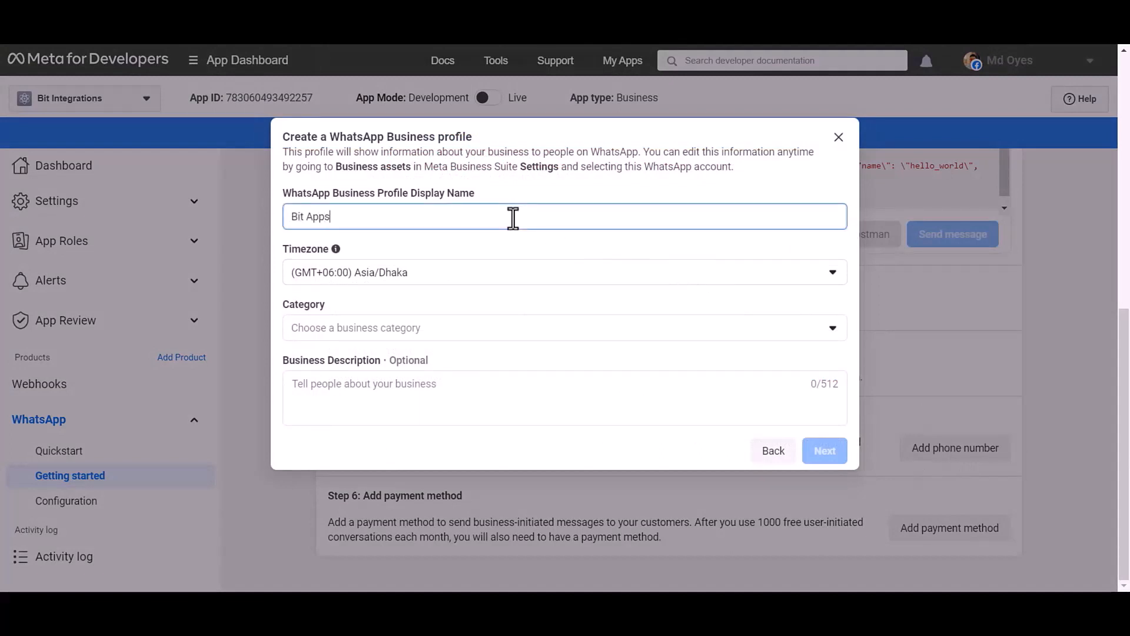
click(385, 329)
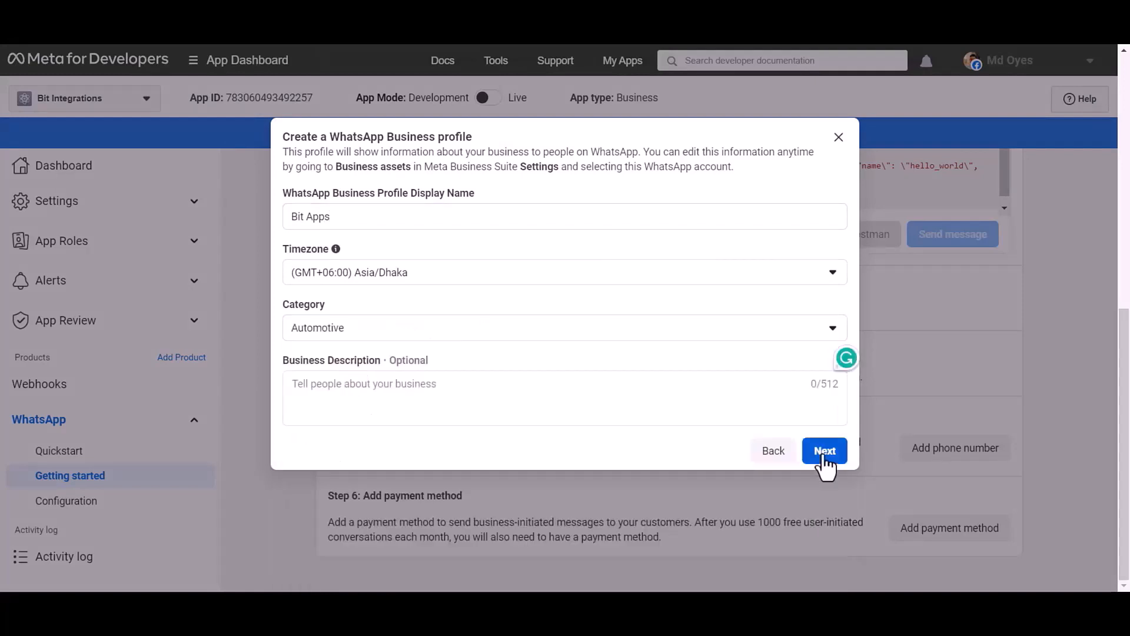
click(825, 452)
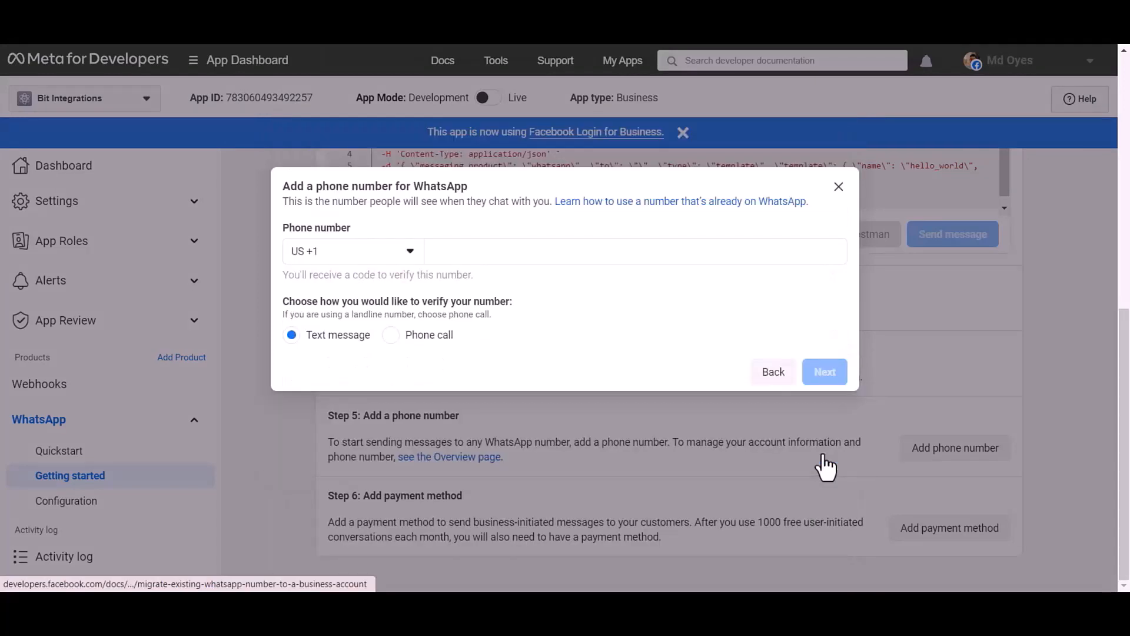
Enter the business phone number with Bangladesh +880 and verify it with the received code.
click(343, 261)
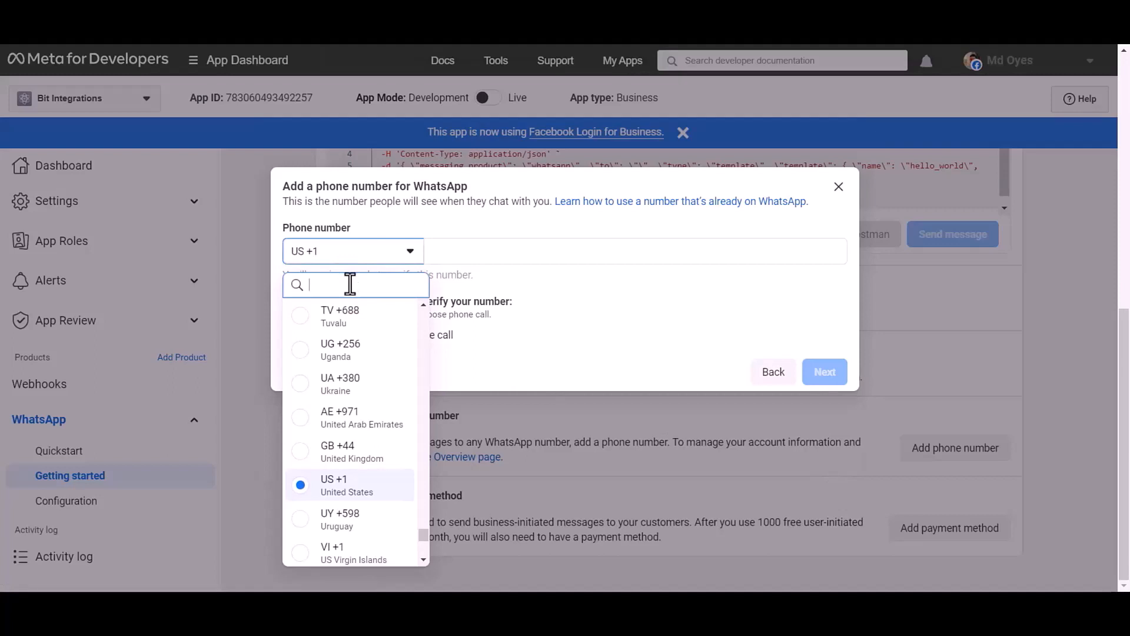
text(bangladesh)
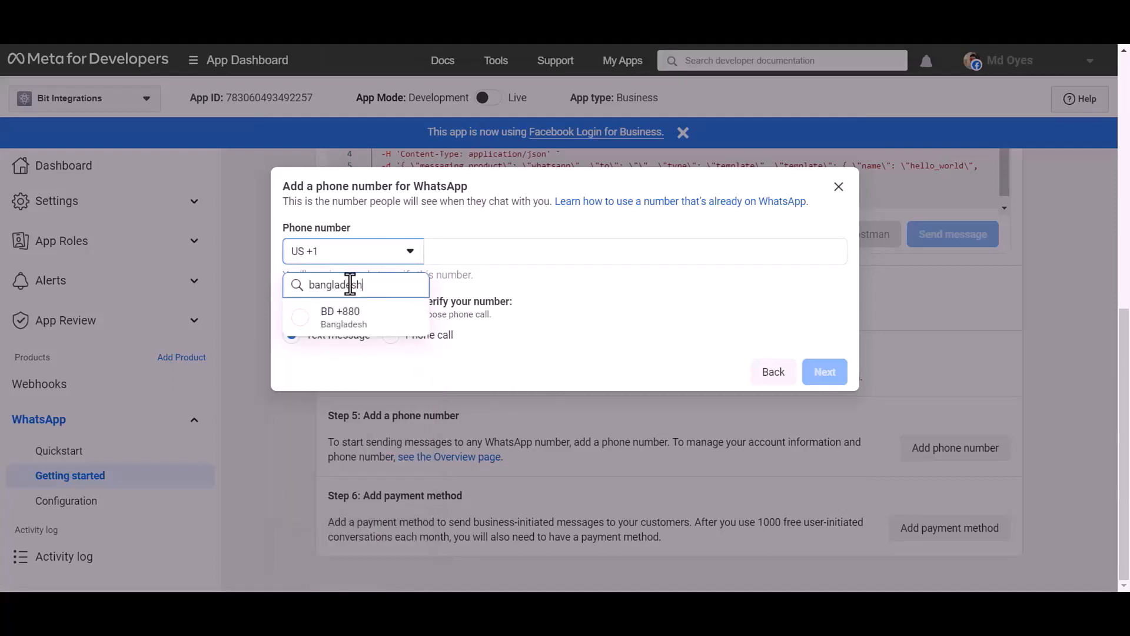
click(355, 316)
click(479, 252)
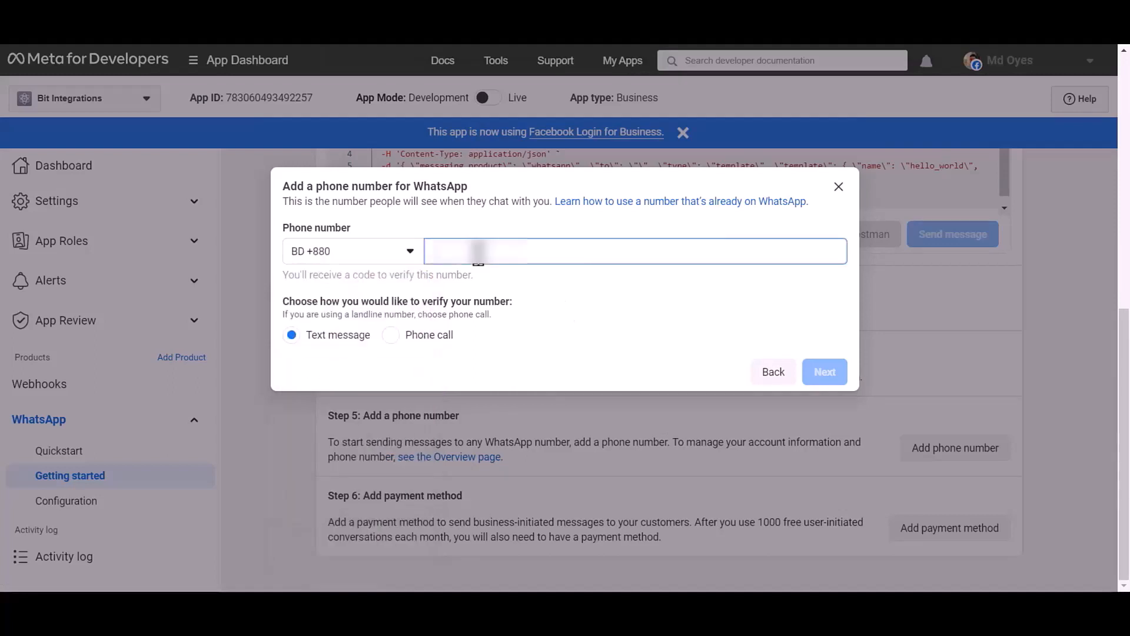
key(ctrl+v)
click(593, 301)
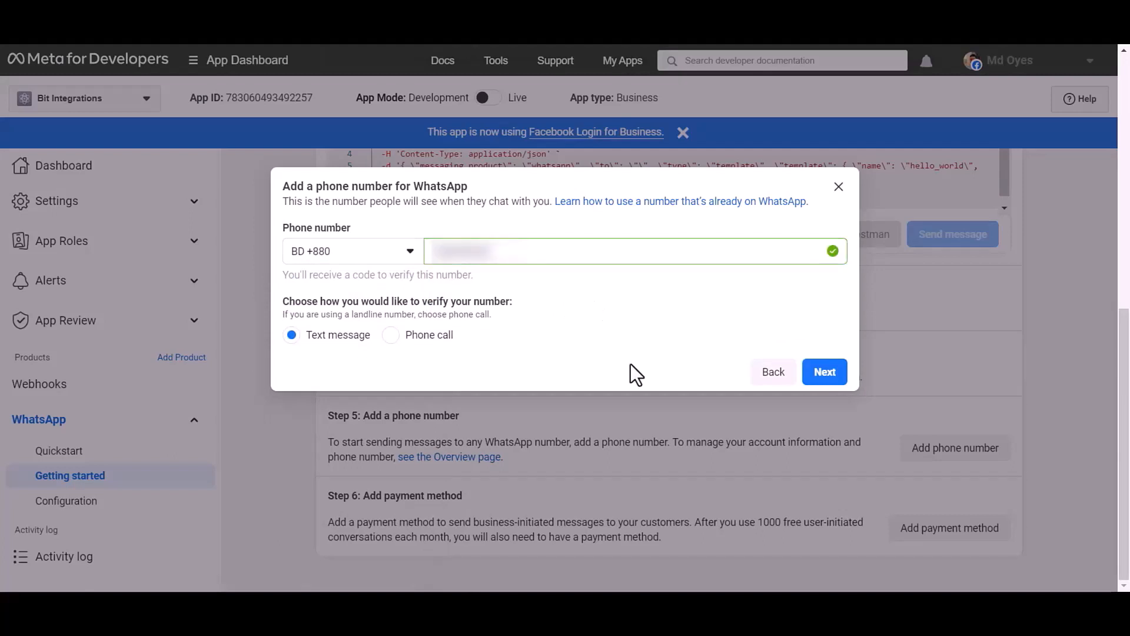
click(826, 375)
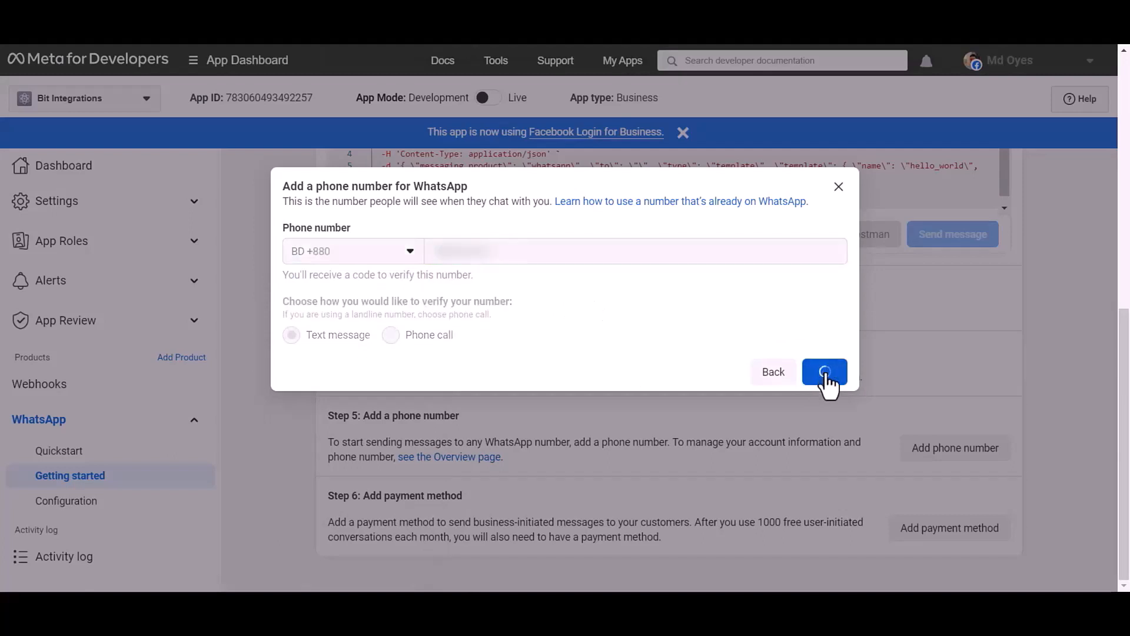
click(294, 284)
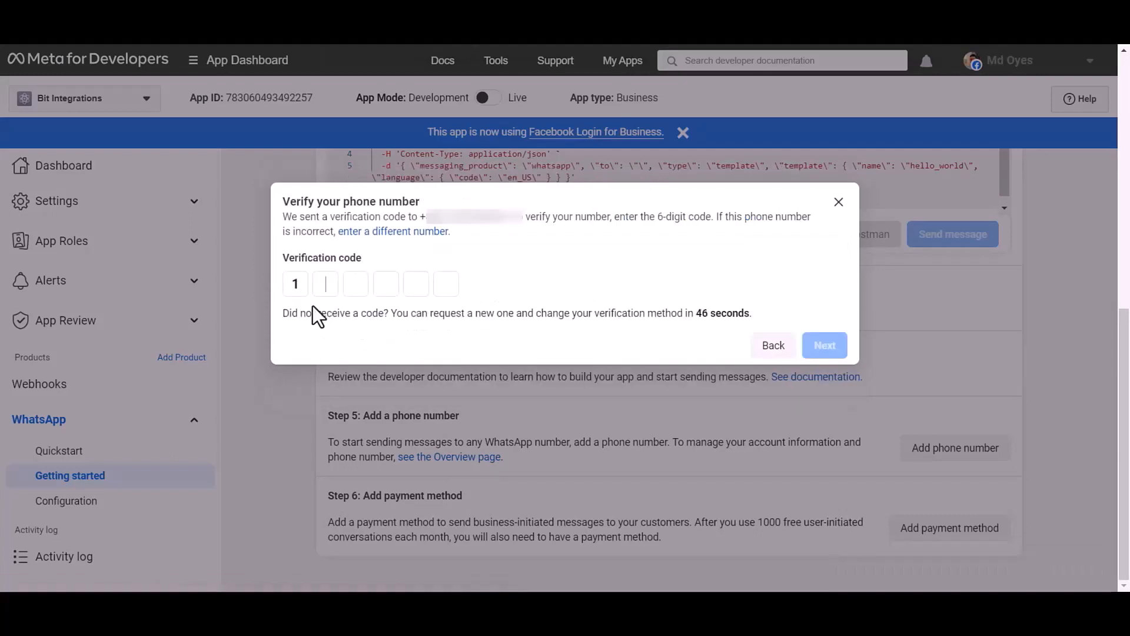
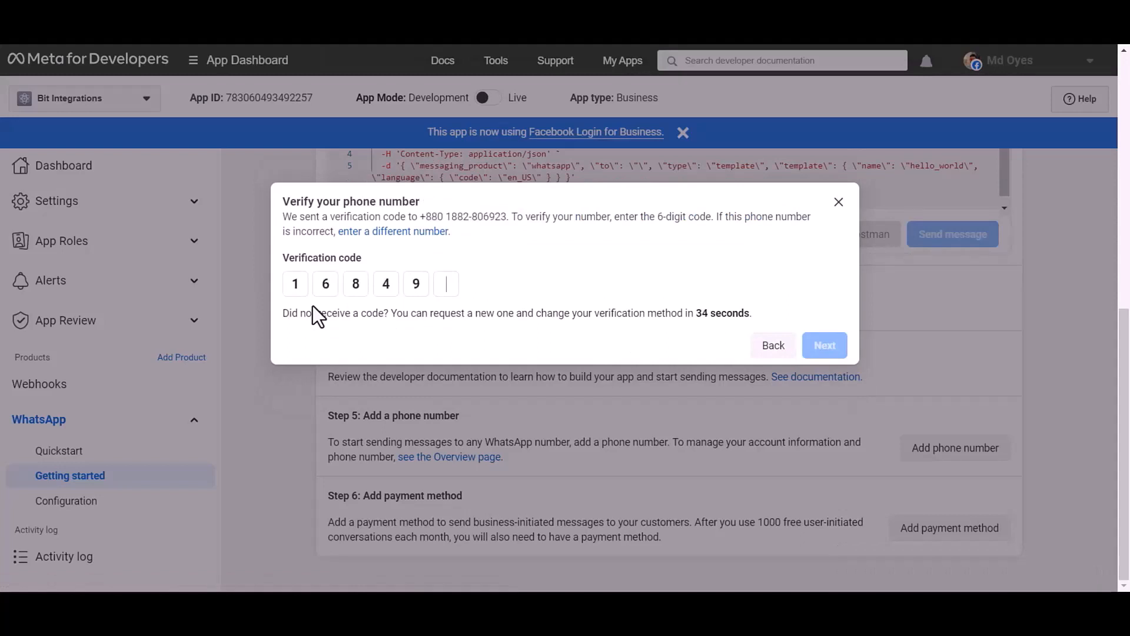
click(829, 348)
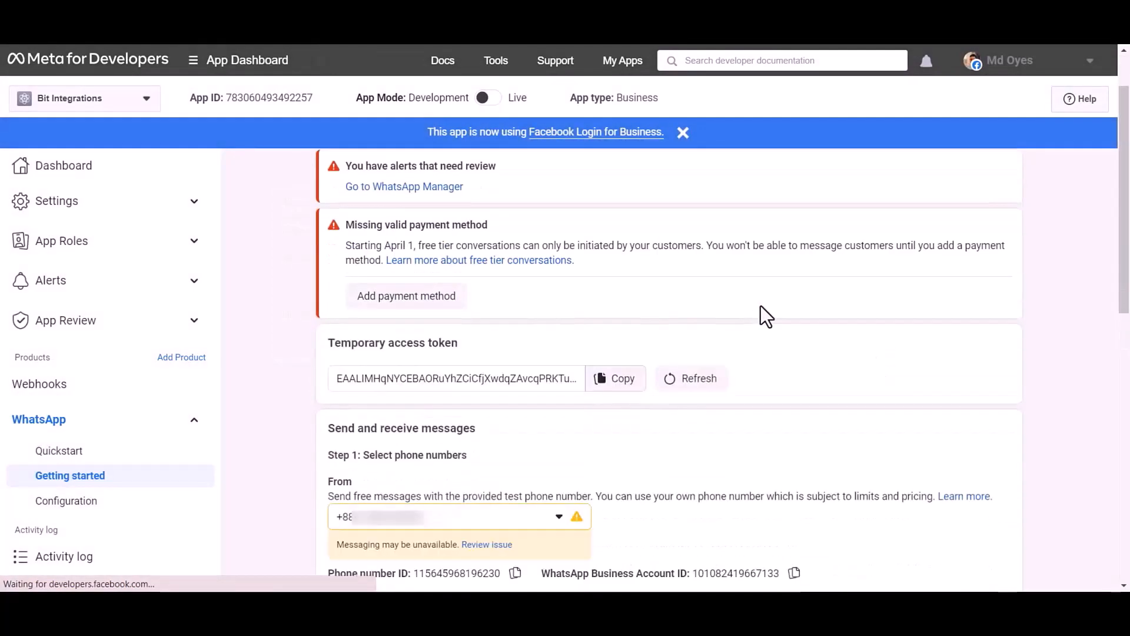
scroll(790, 292, down, 10)
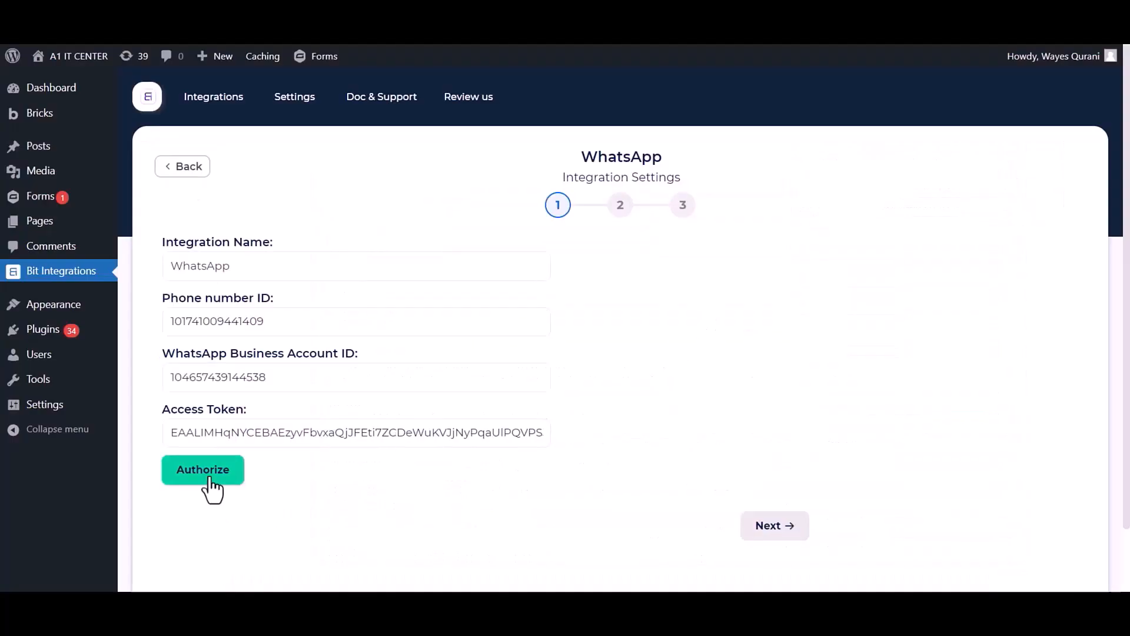
Authorize the WhatsApp connection with the access token and advance to the message step.
click(209, 479)
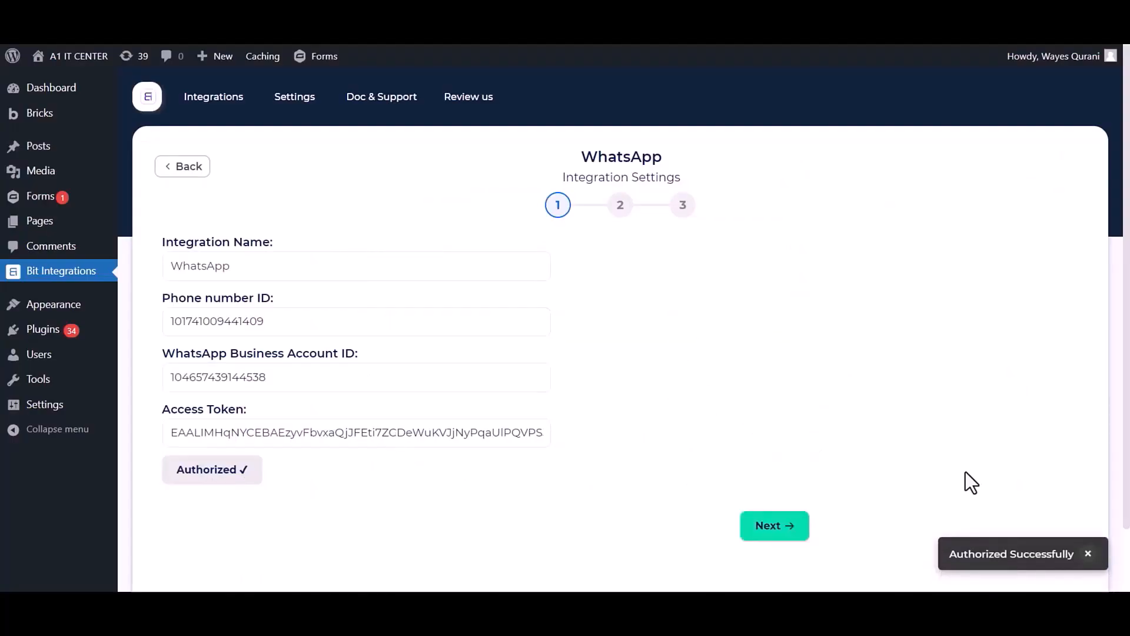
scroll(828, 447, down, 2)
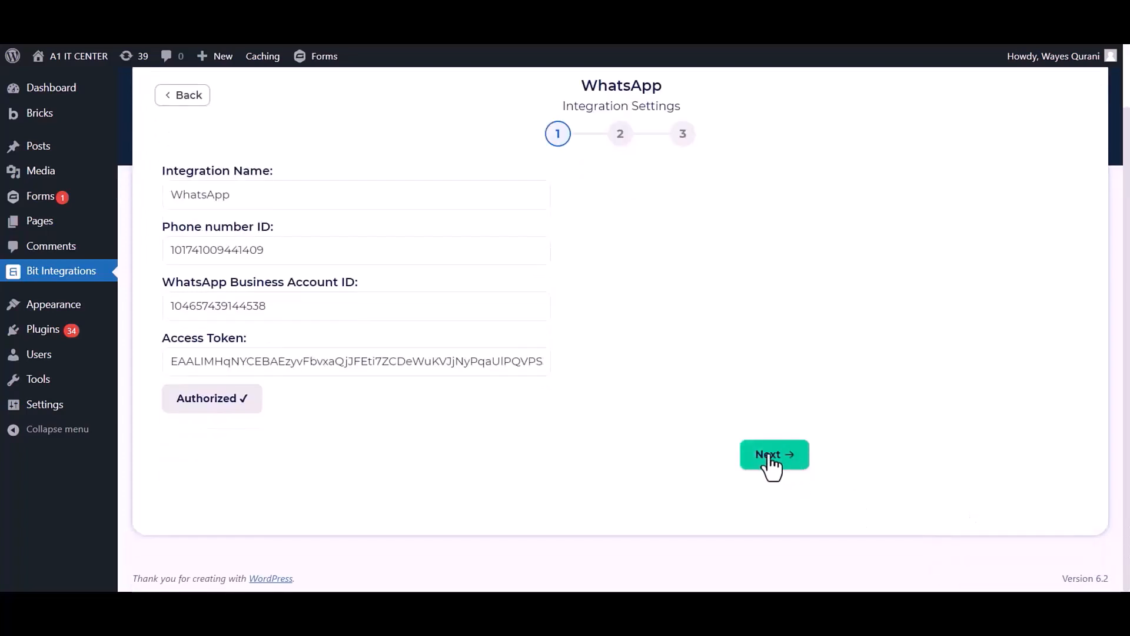
click(768, 456)
scroll(732, 306, up, 2)
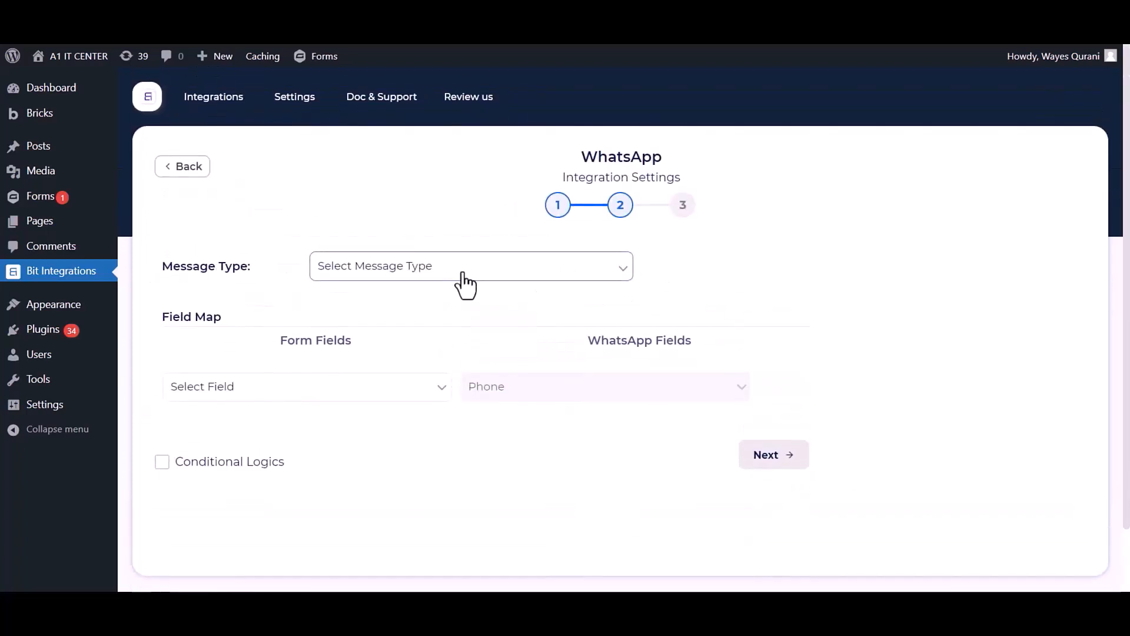
Set the message type to Template and map the Phone field.
click(432, 277)
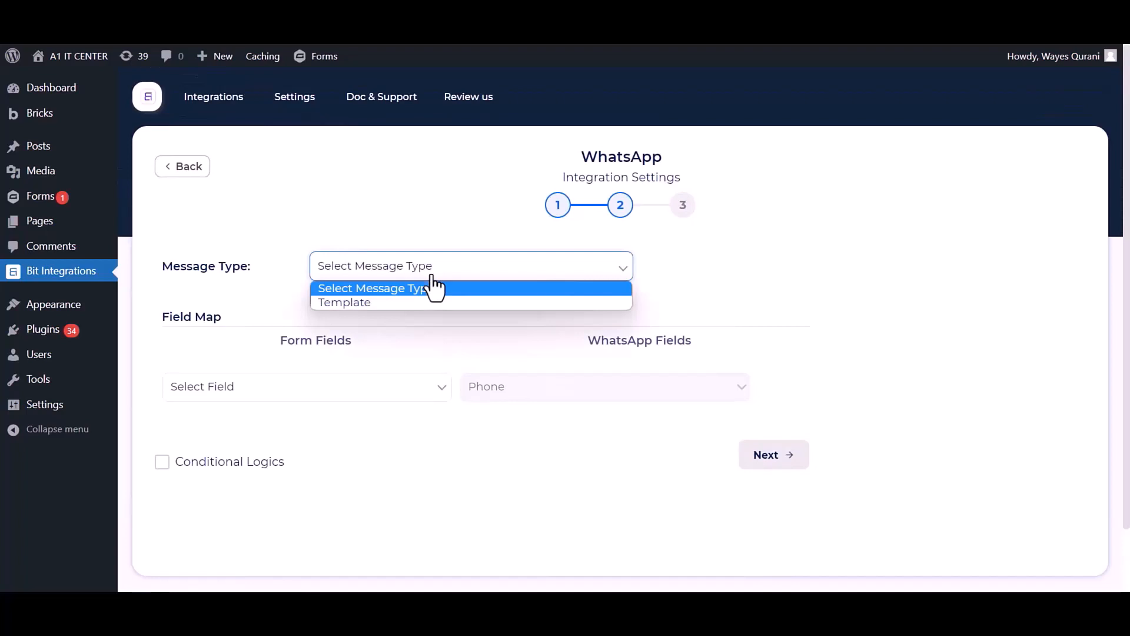
click(362, 304)
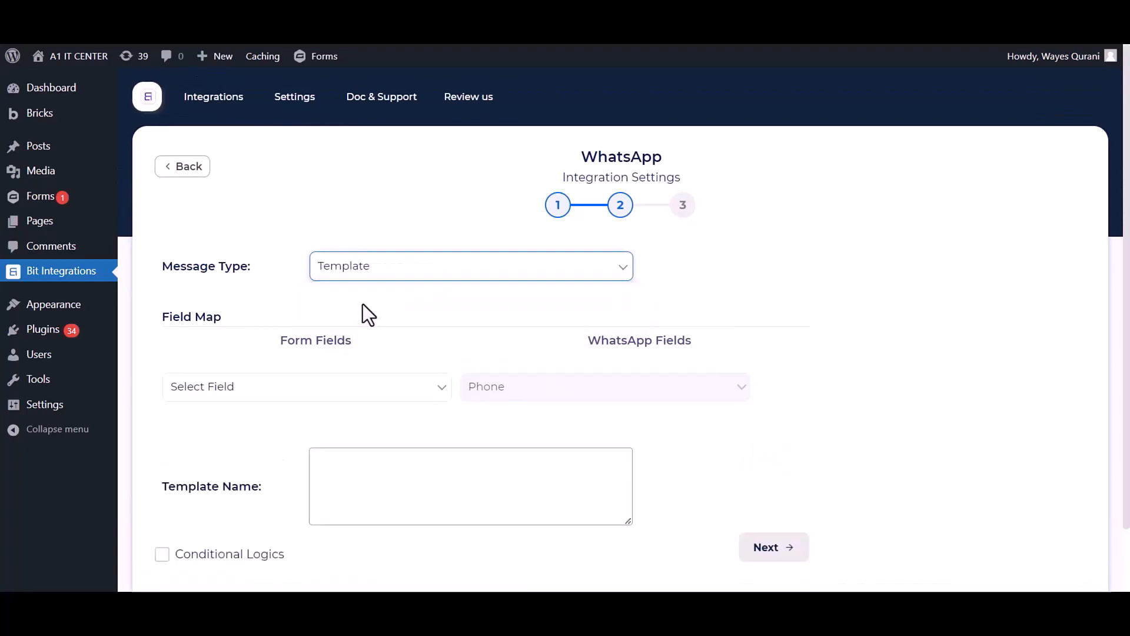
click(333, 395)
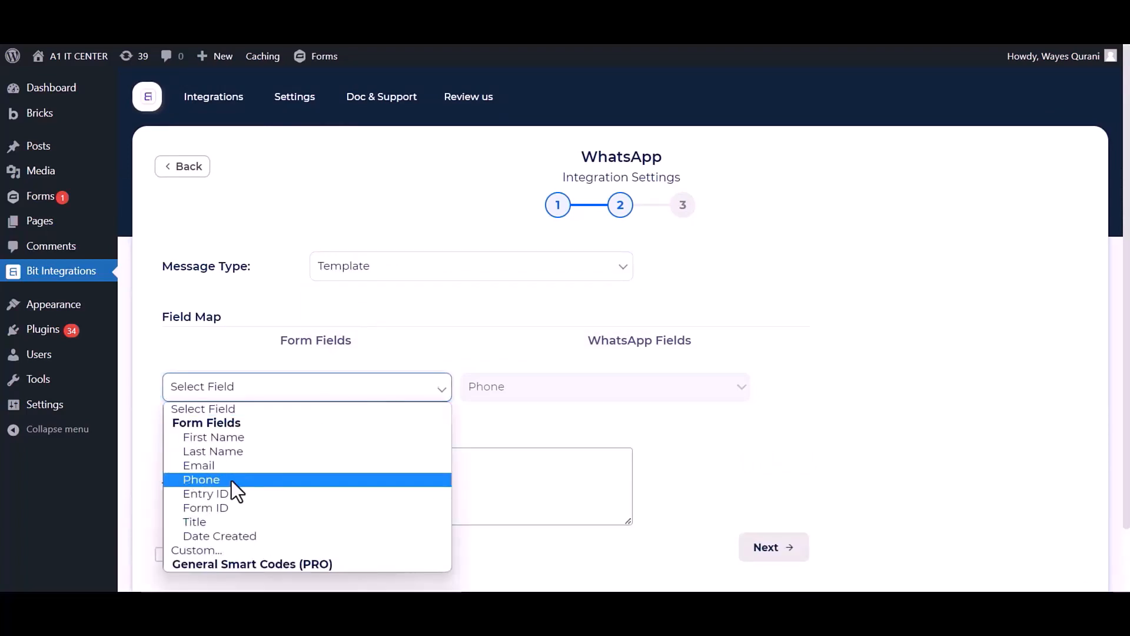
click(214, 478)
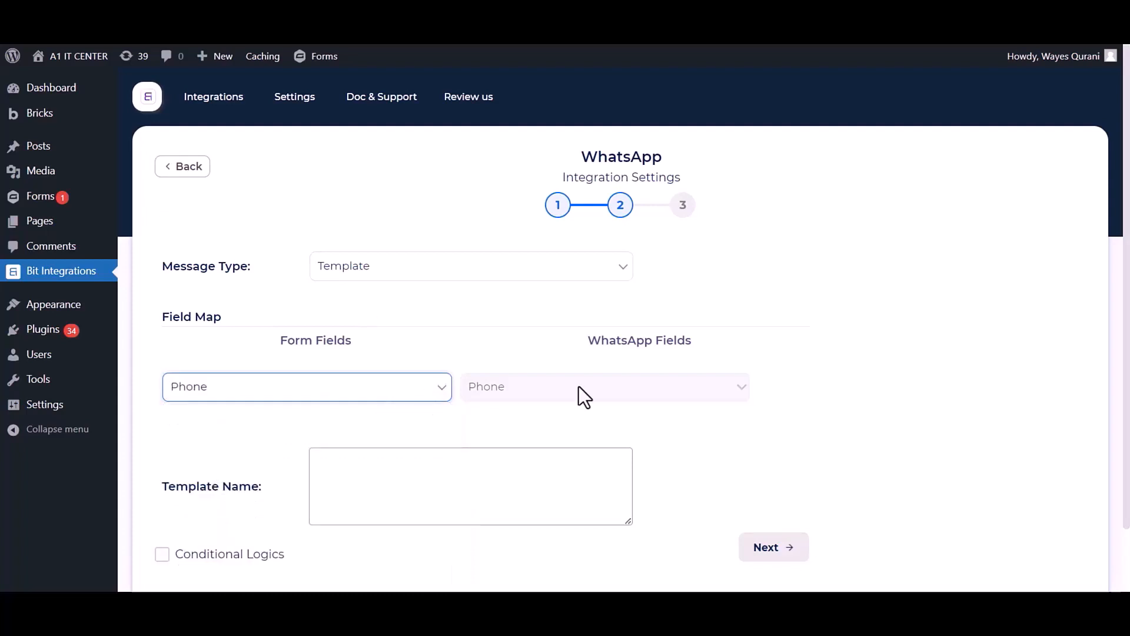
Enter hello_world as the template name and save the finished integration.
click(371, 485)
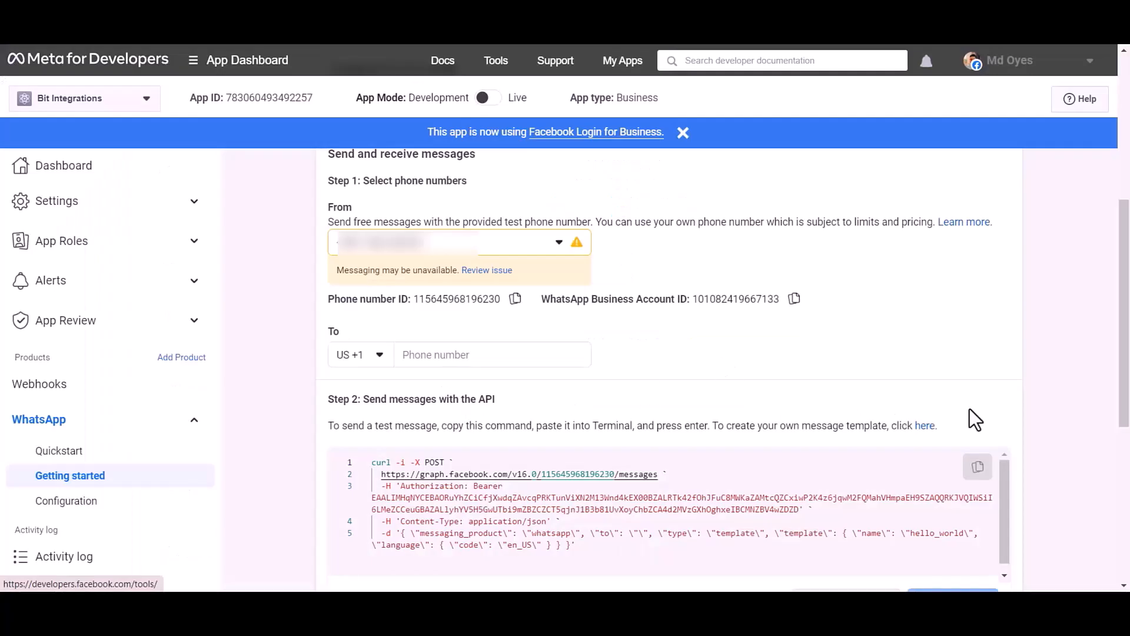
click(925, 426)
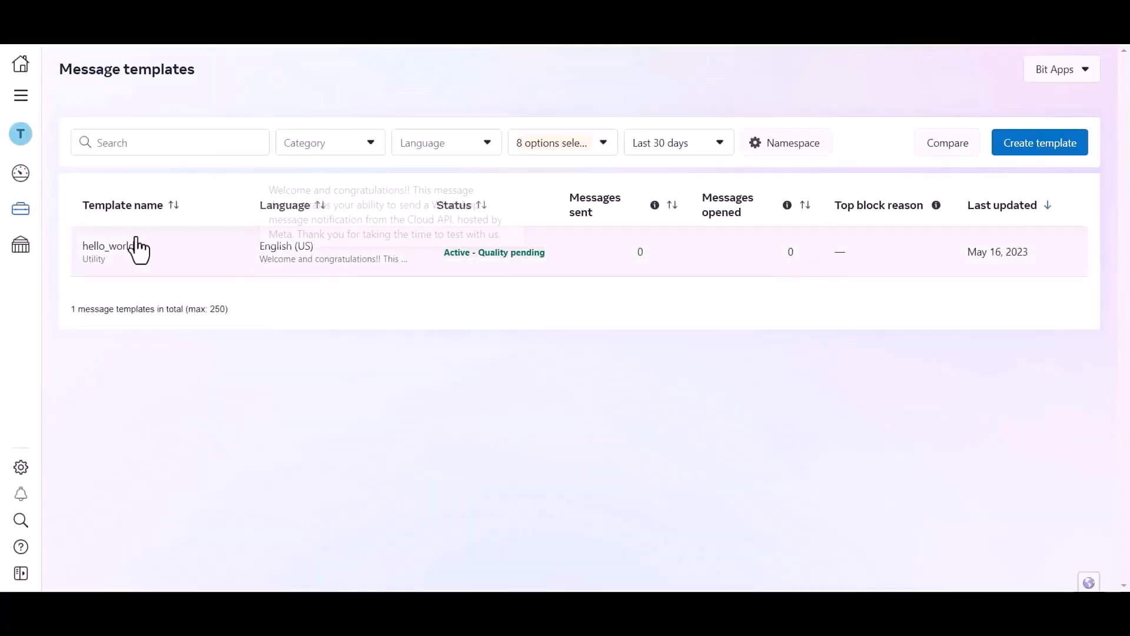
click(182, 245)
drag(75, 133, 148, 134)
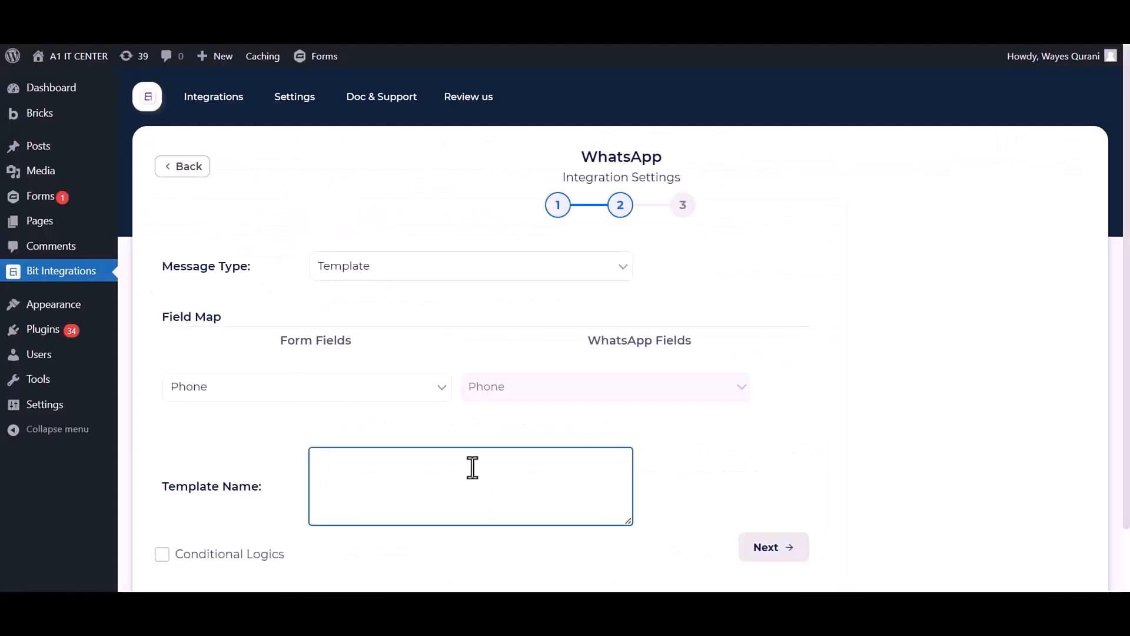
text(hello_world)
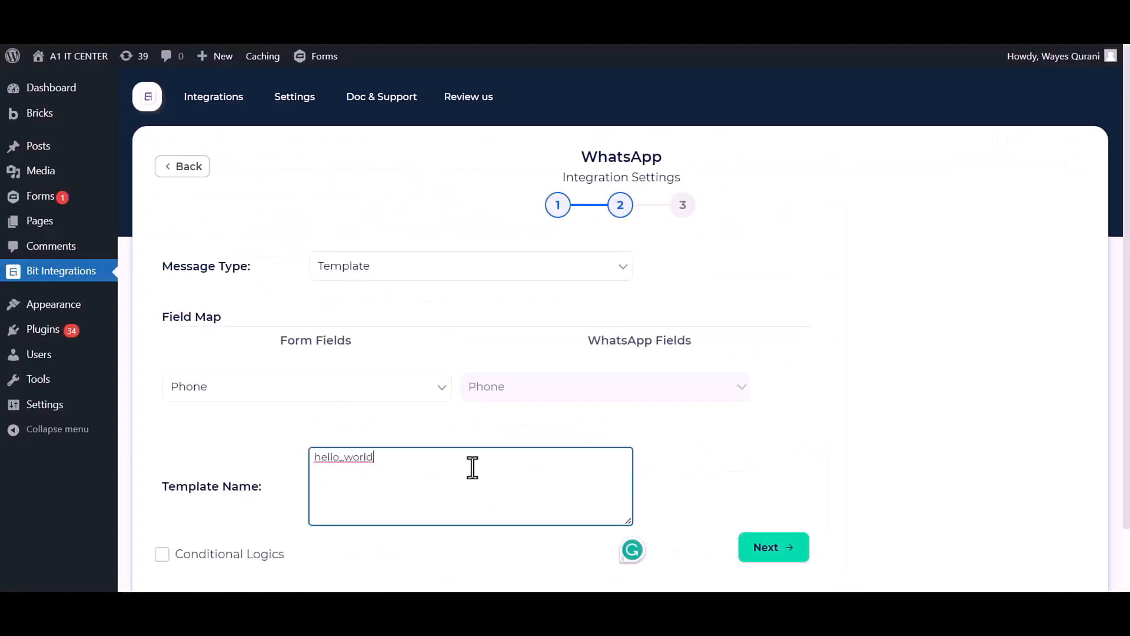
click(673, 456)
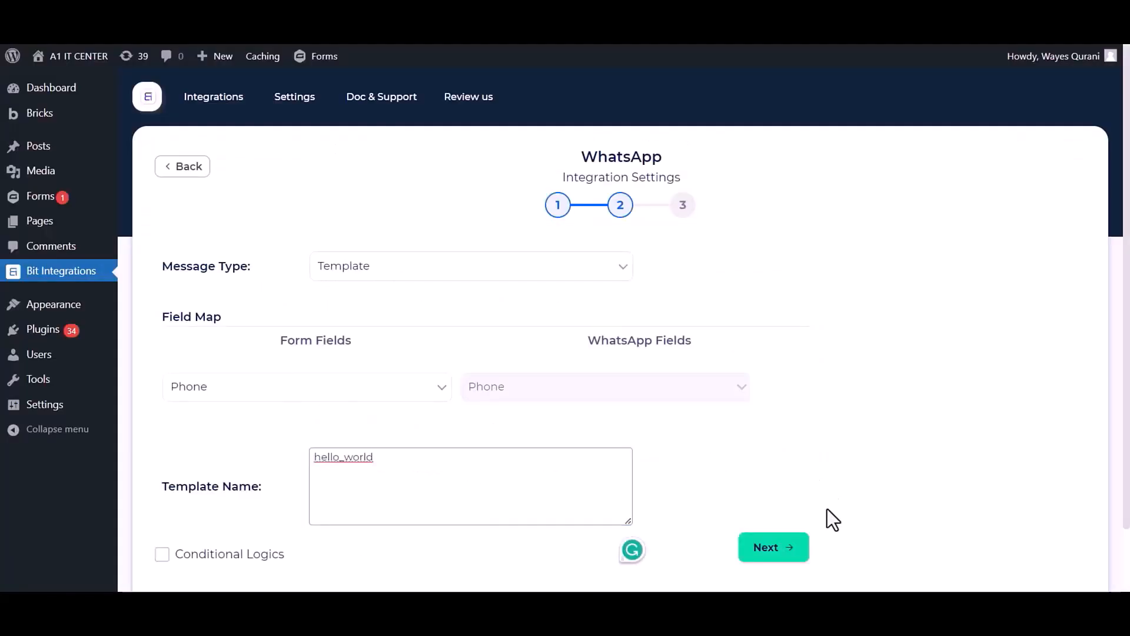
click(788, 549)
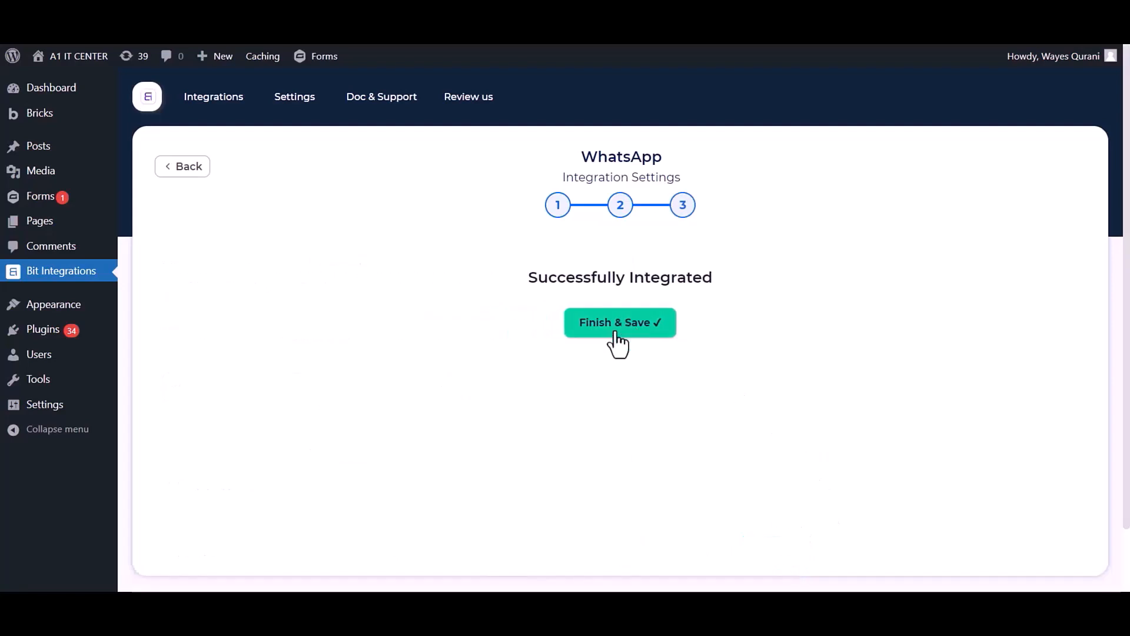
click(618, 341)
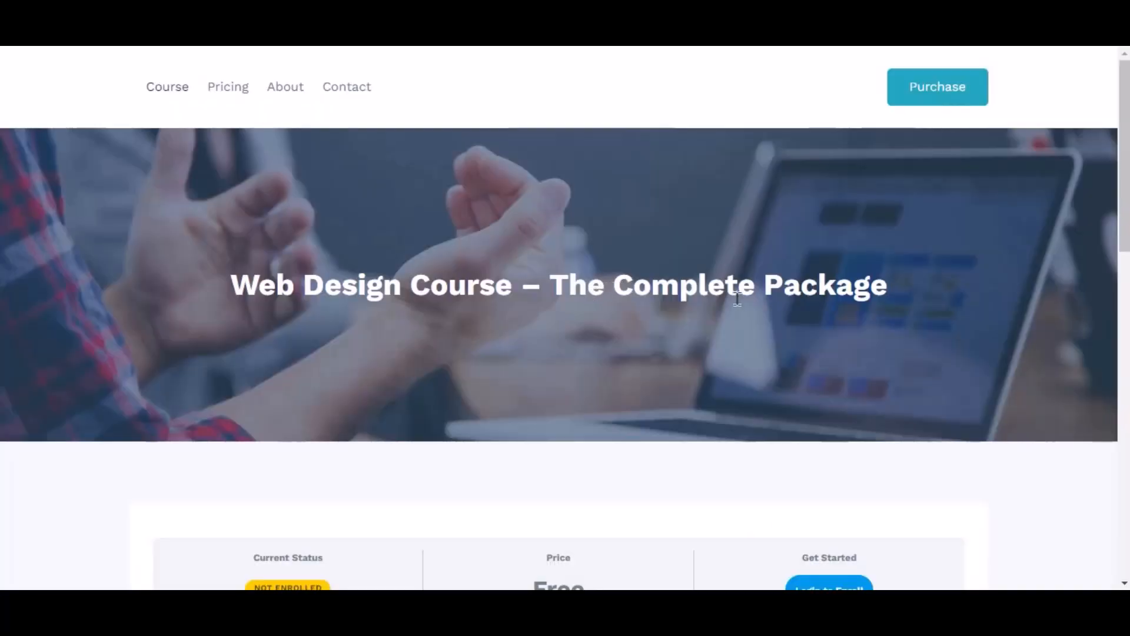
Log in to the WordPress site with the account username and password to enroll.
scroll(724, 324, down, 3)
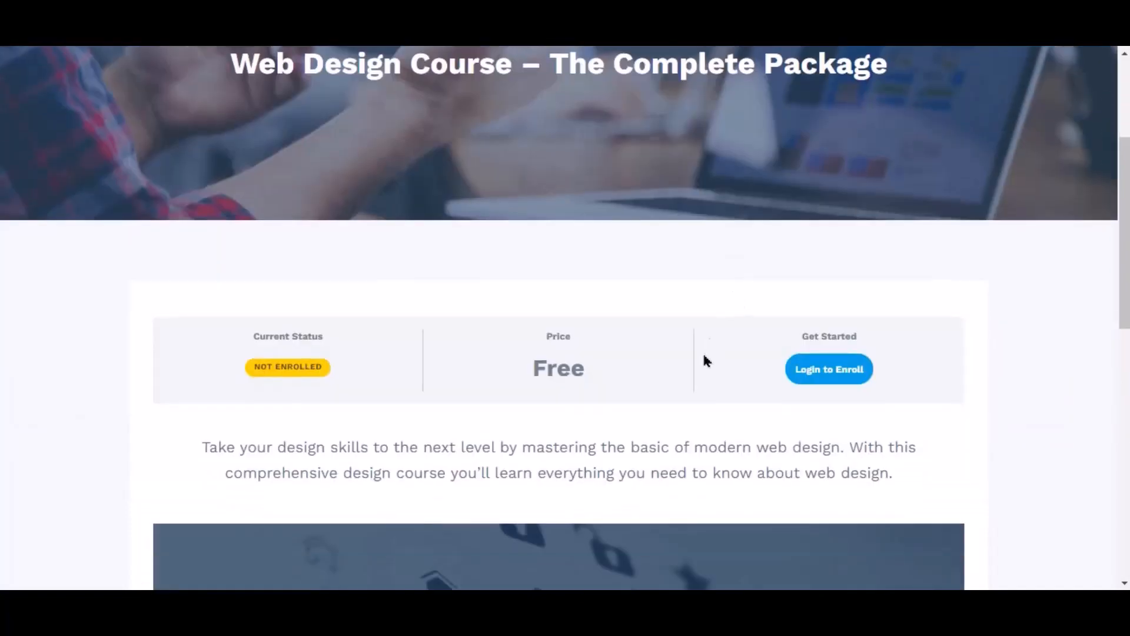
click(821, 376)
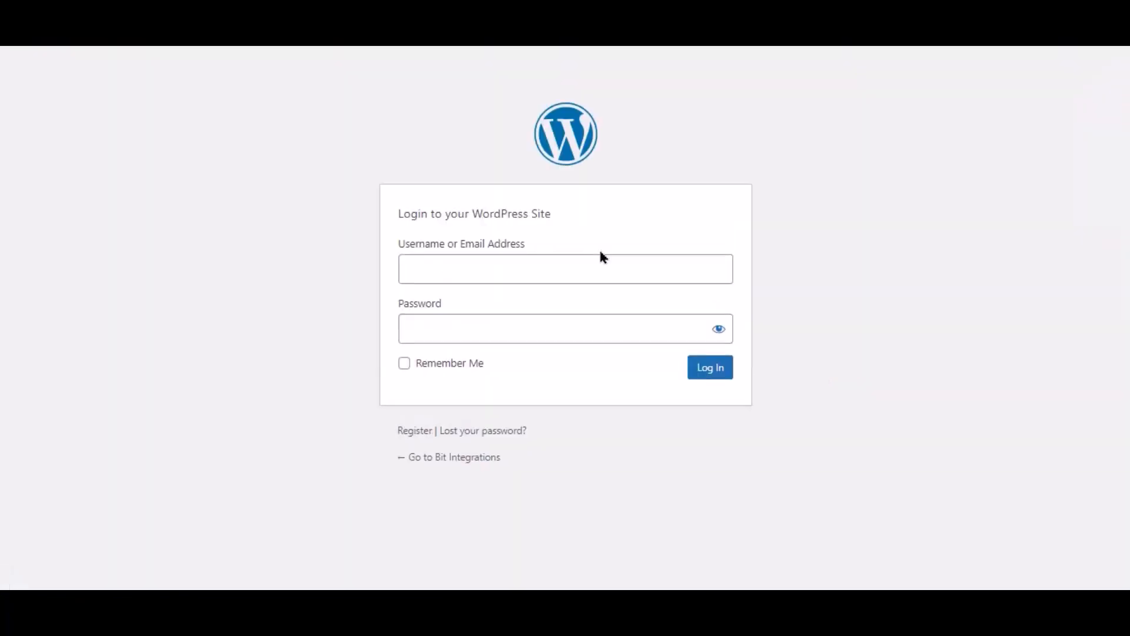
click(562, 274)
key(ctrl+v)
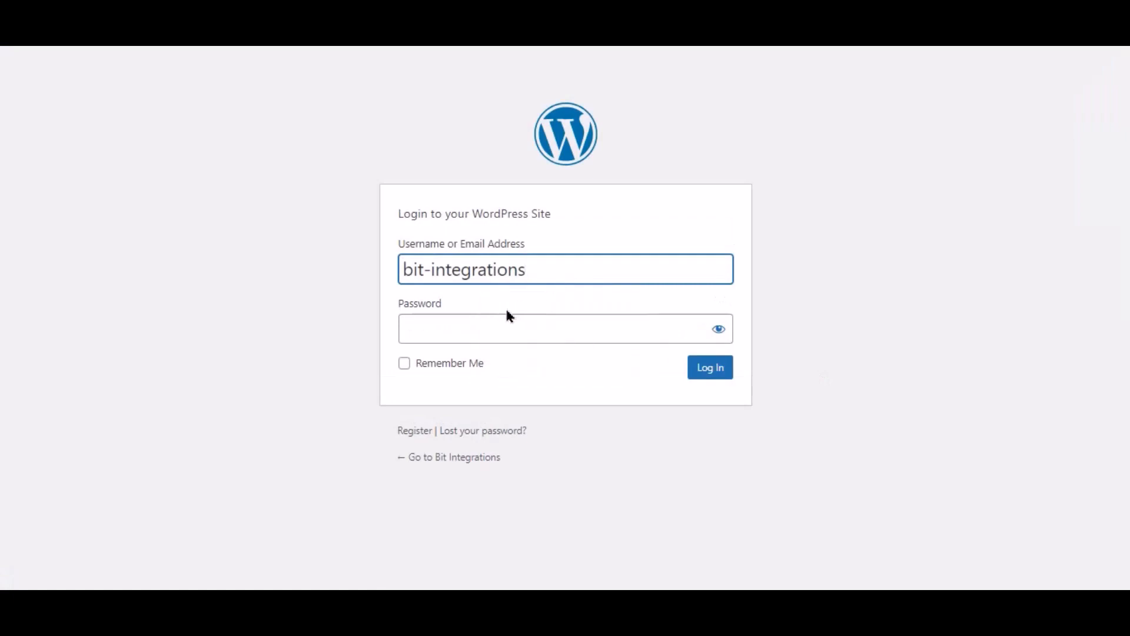
click(504, 327)
key(ctrl+v)
click(734, 390)
click(711, 375)
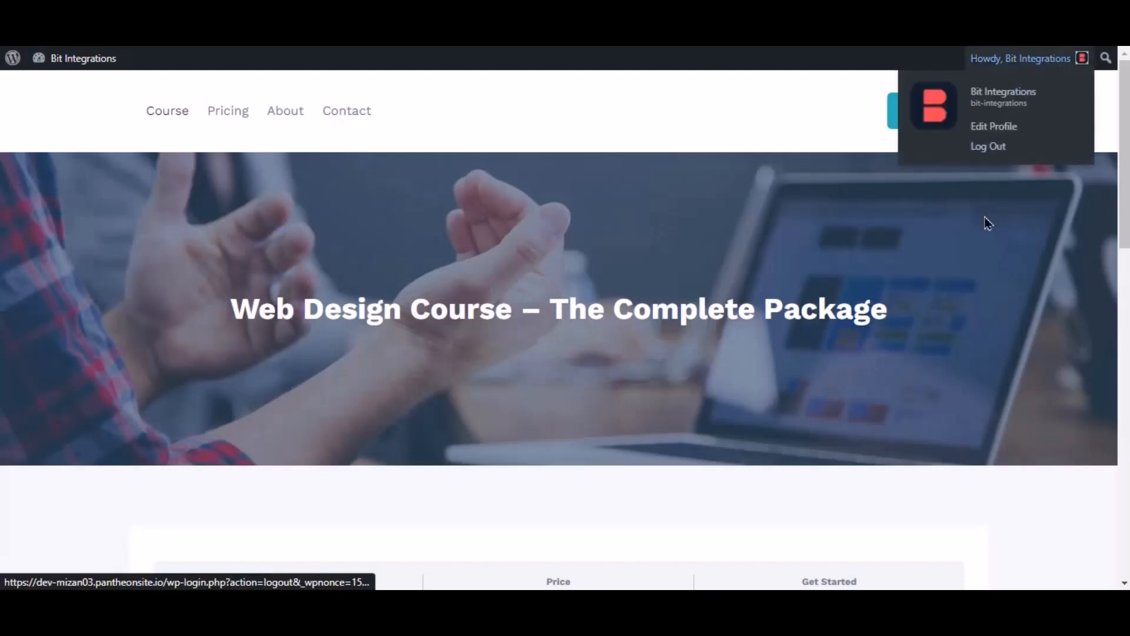
Enroll in the Web Design Course and expand all its course content sections.
scroll(1002, 245, down, 4)
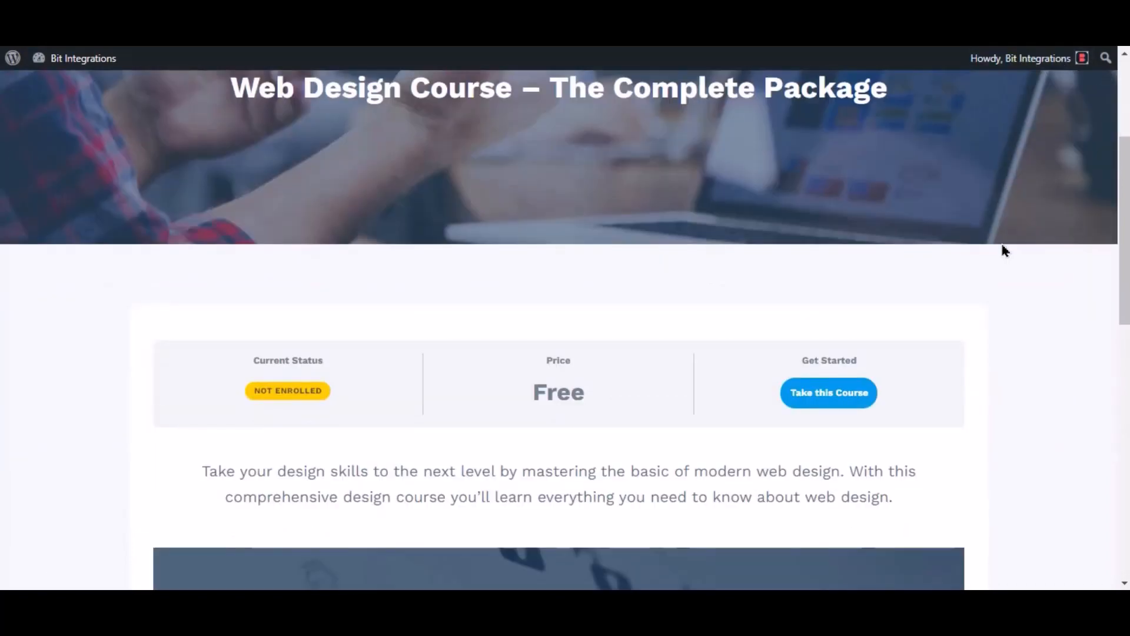
click(828, 406)
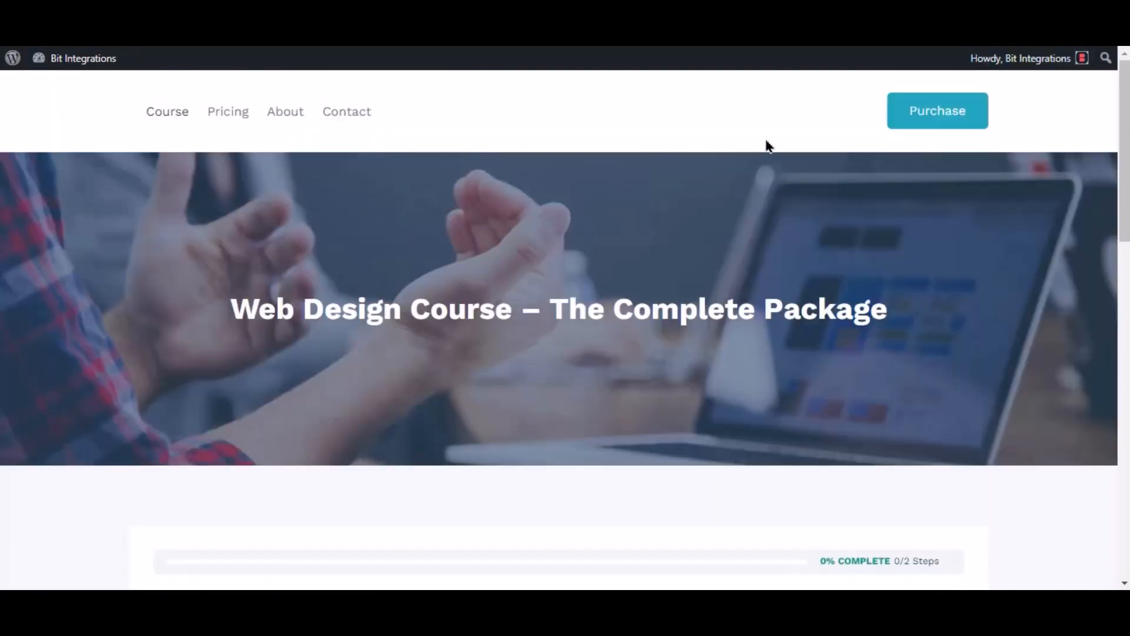
scroll(775, 141, down, 4)
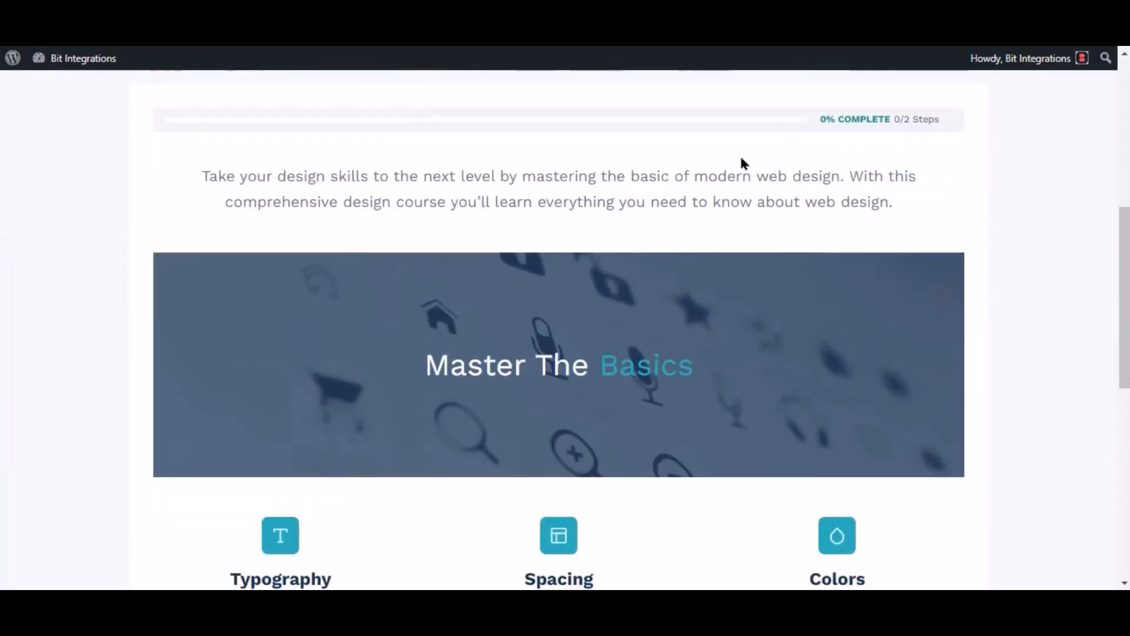
scroll(822, 142, down, 8)
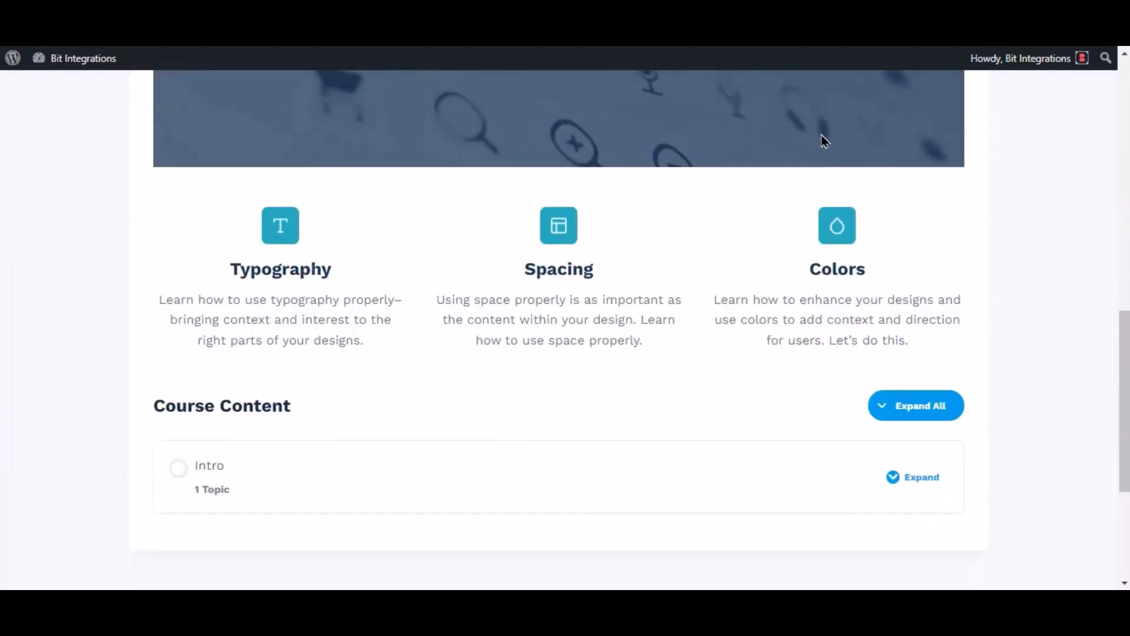
click(906, 277)
scroll(913, 285, down, 4)
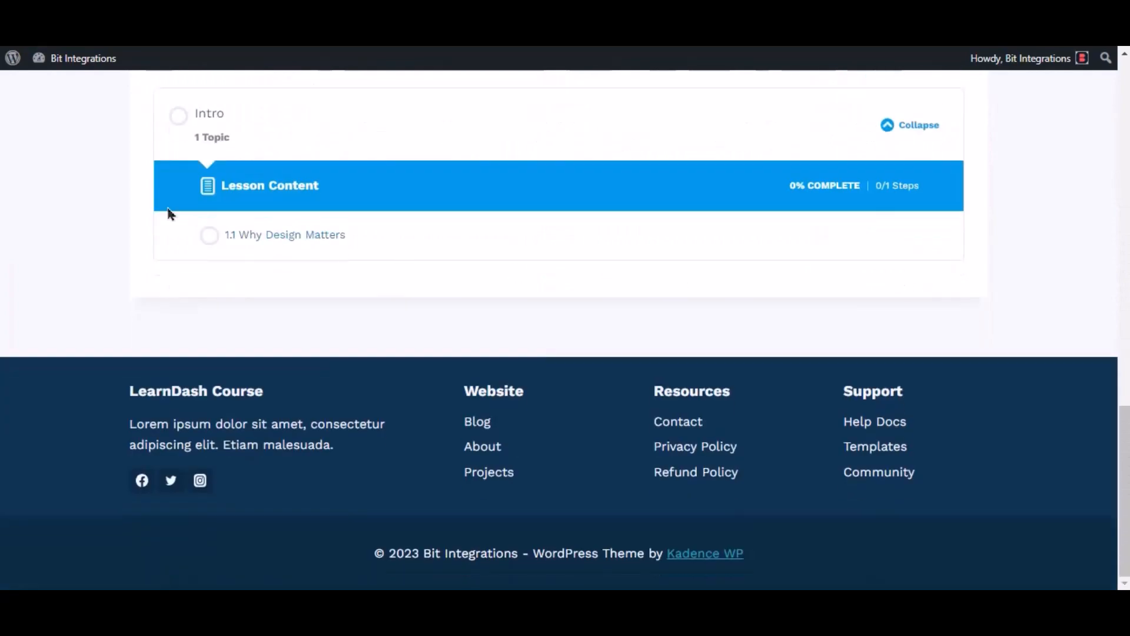
scroll(574, 255, up, 4)
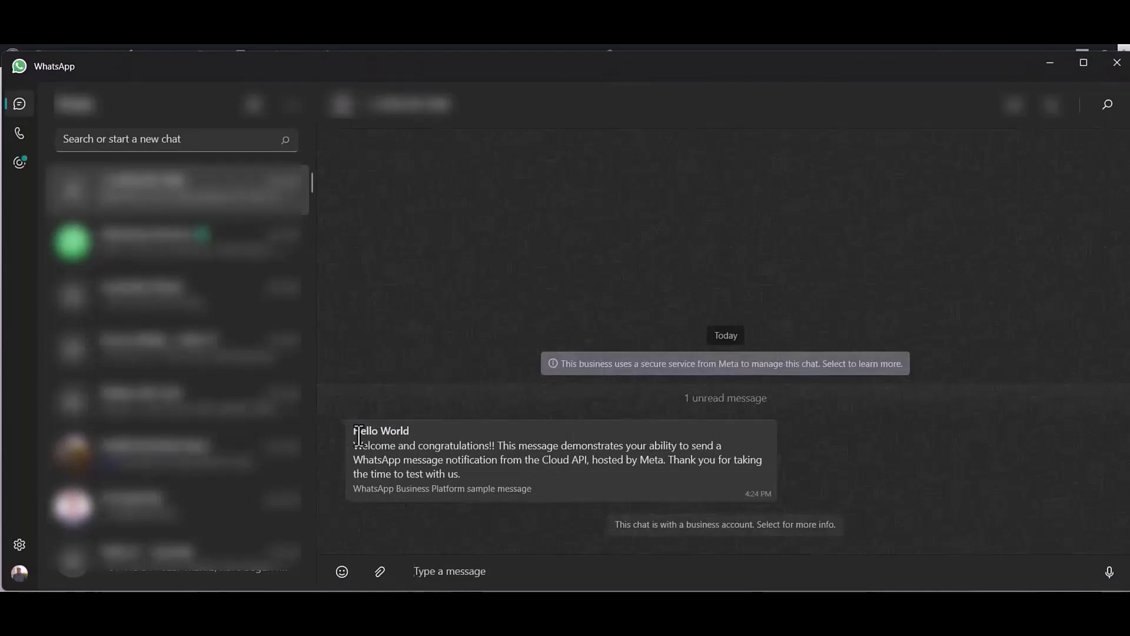
Highlight the received Hello World message and compare it with Meta's hello_world template.
drag(358, 436, 461, 474)
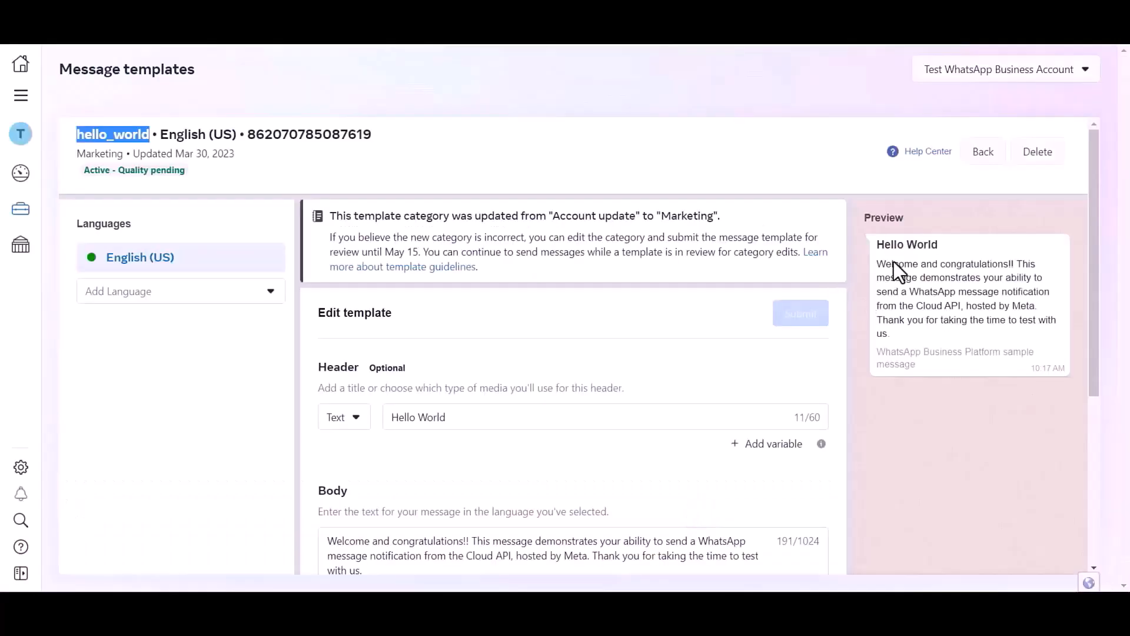
click(881, 249)
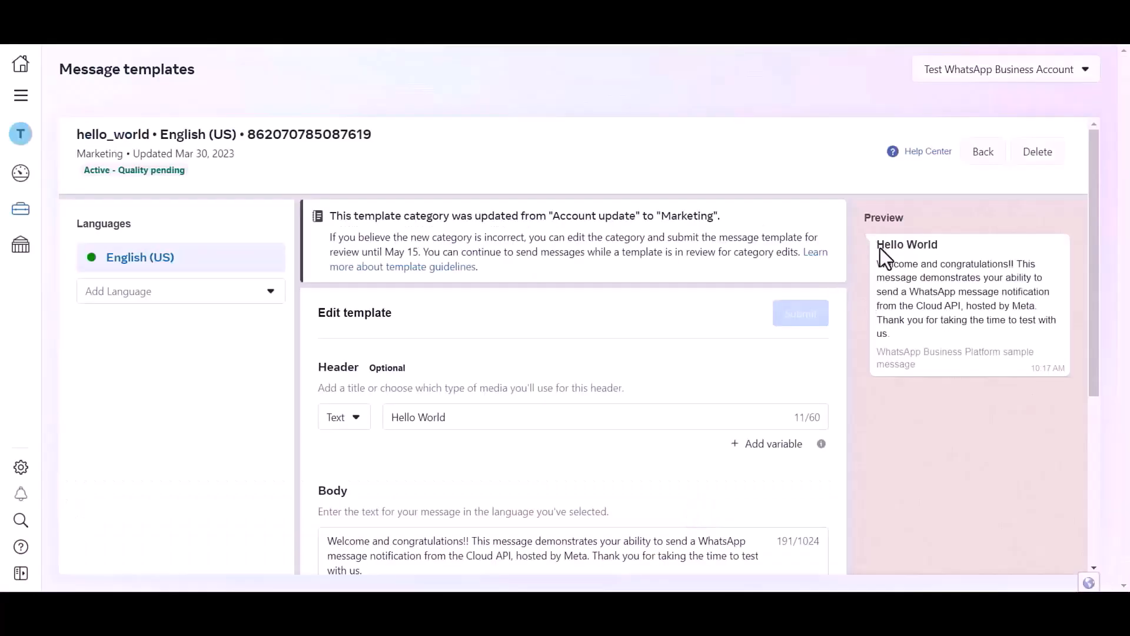